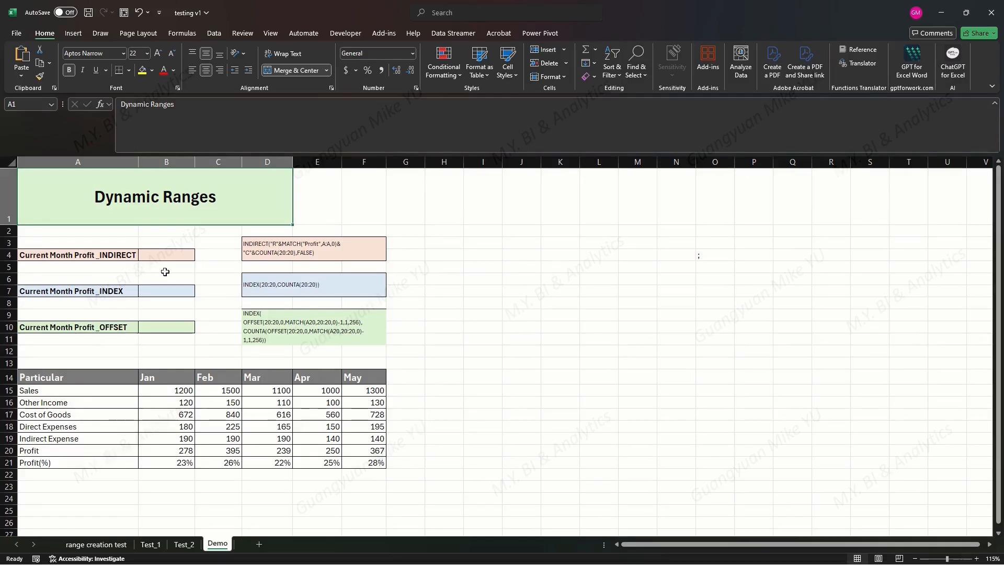
# Begin the formula in B4 with =INDIRECT("R"&MATCH("Profit",A:A,0) to locate the Profit row
pyautogui.click(81, 255)
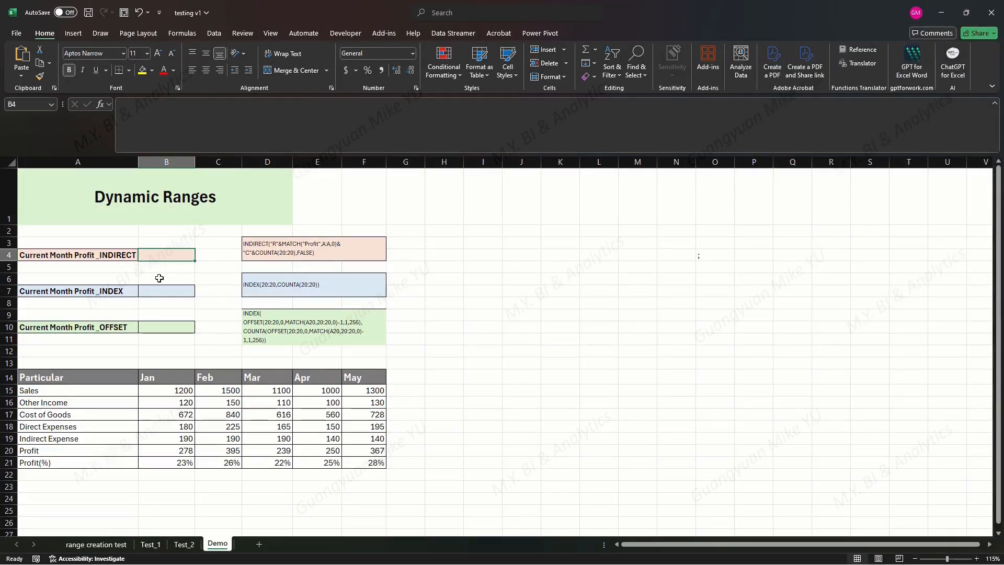
pyautogui.click(132, 109)
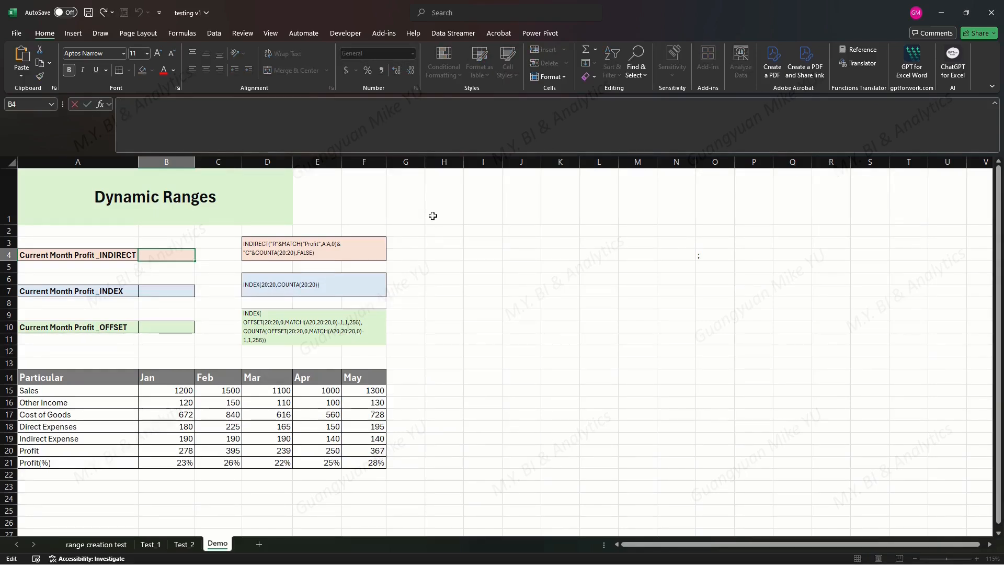
pyautogui.write('=')
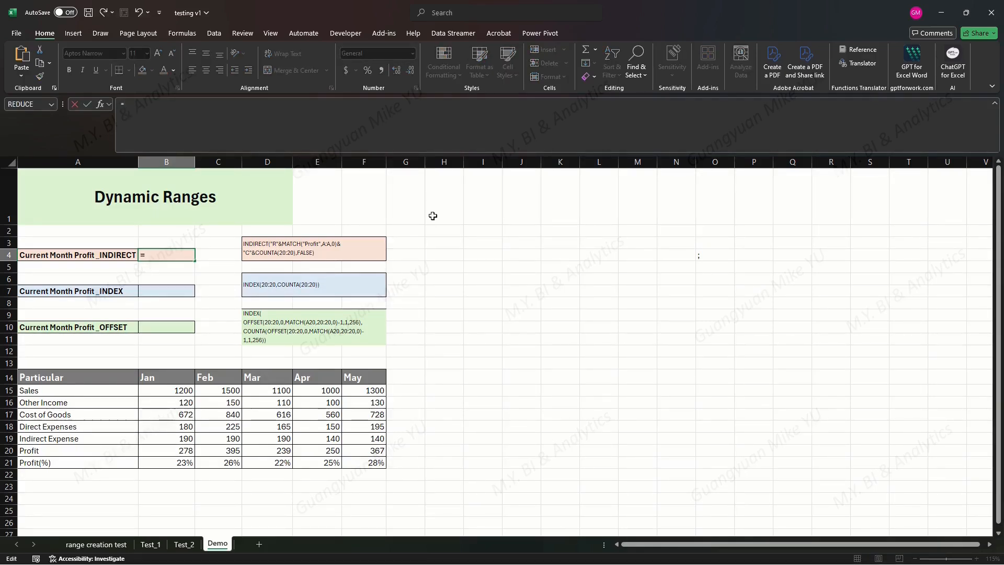
pyautogui.write('INDIRECT(')
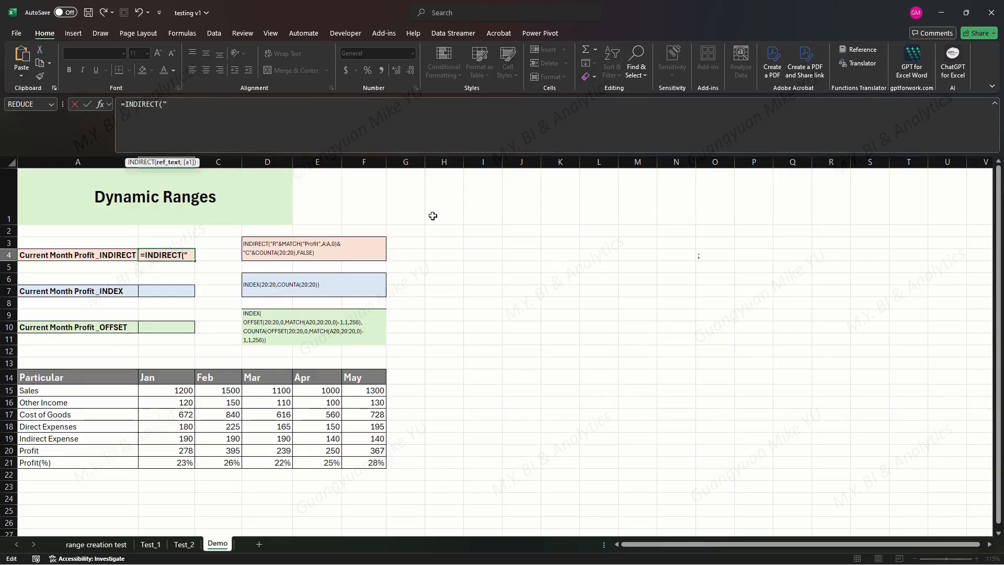
pyautogui.write('"R"&')
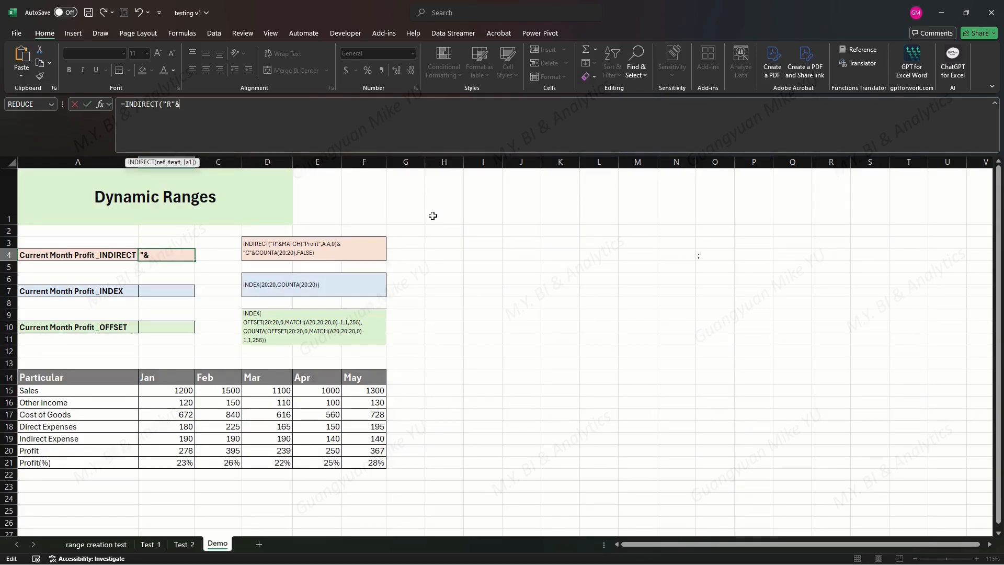
pyautogui.write('MATCH(')
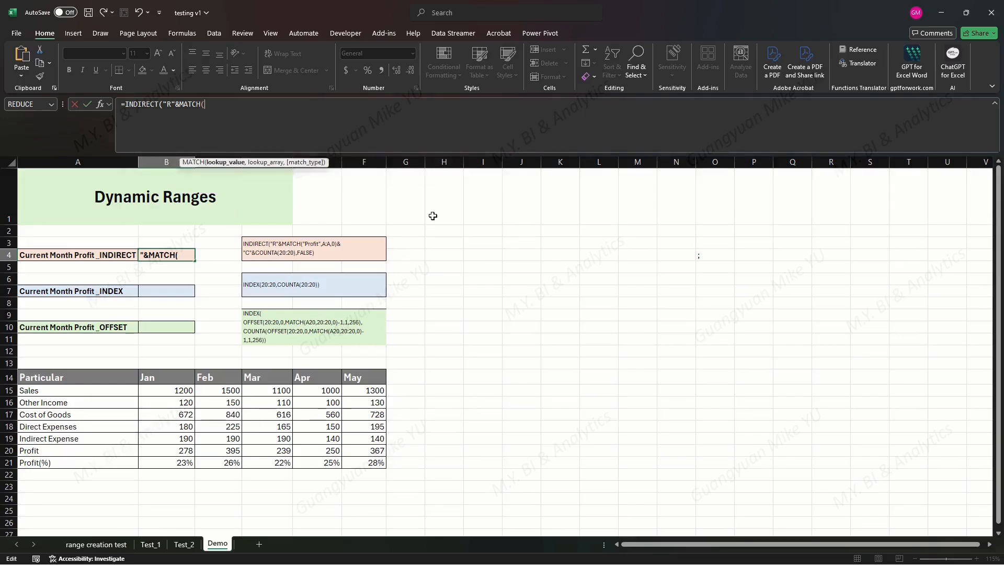
pyautogui.write('"Profit"')
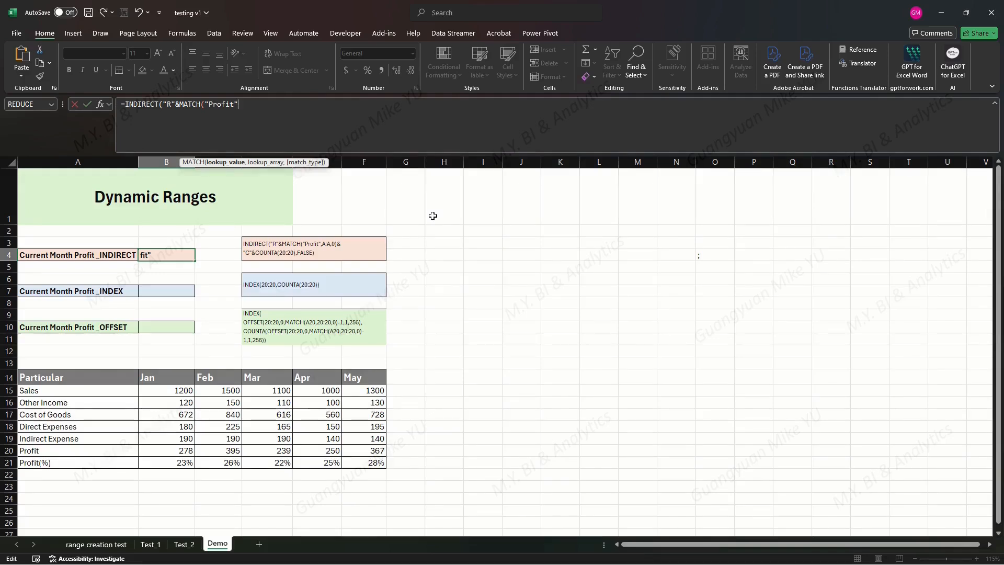
pyautogui.write(',A:A')
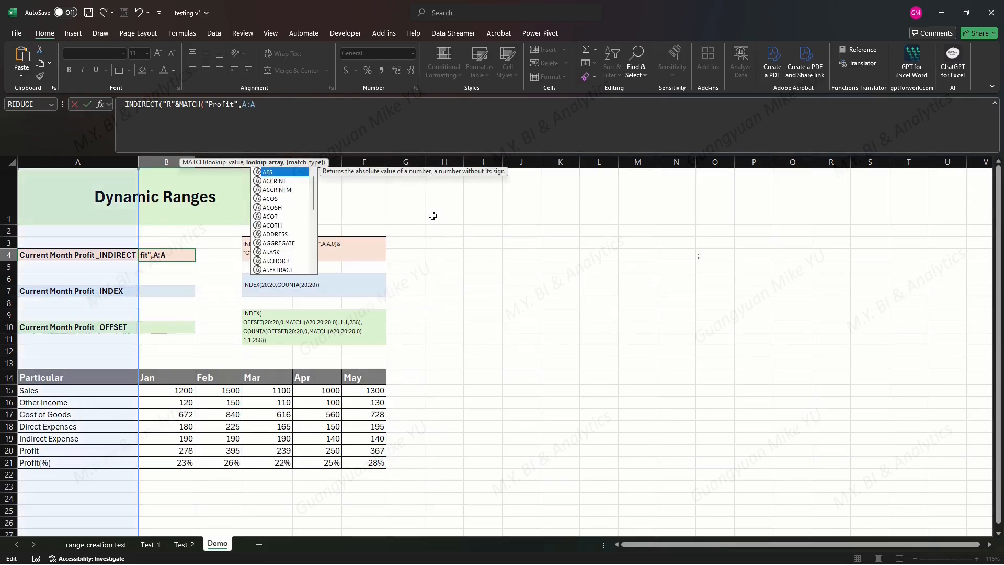
pyautogui.write(',')
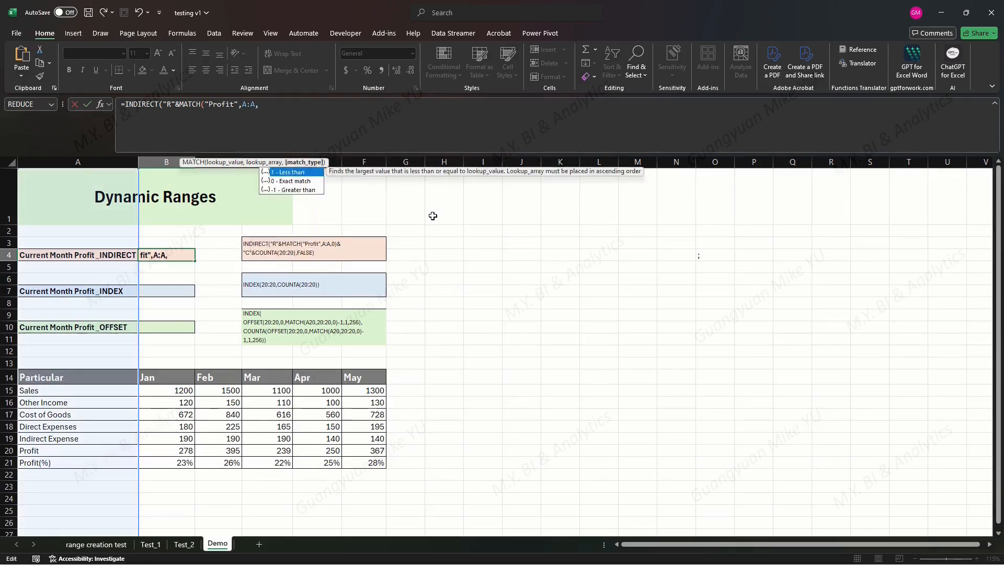
pyautogui.write('0)')
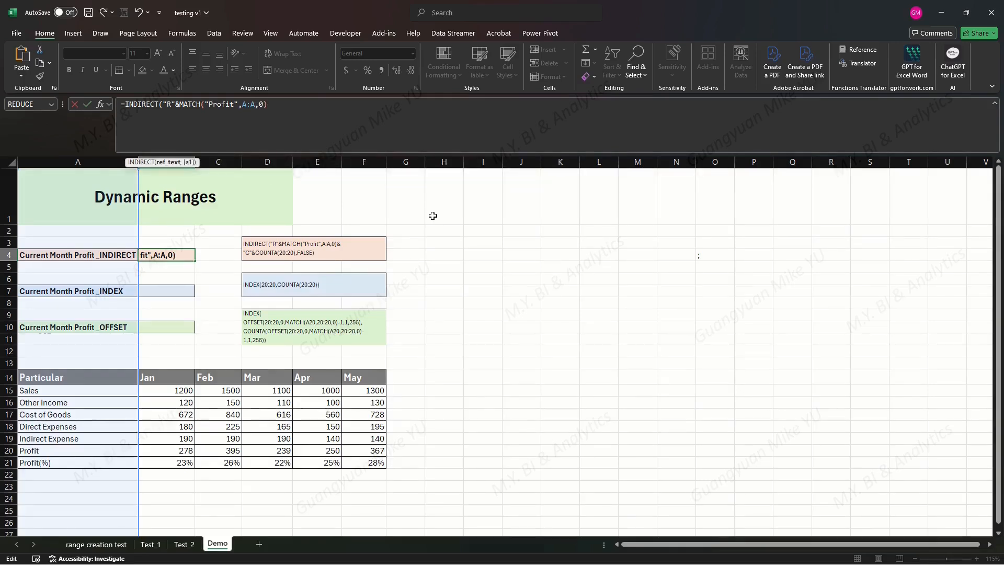
# Complete the B4 formula with &"C"&COUNTA(20:20),FALSE) so the reference uses R1C1 style, and enter it
pyautogui.write('&"C"&COUNTA(')
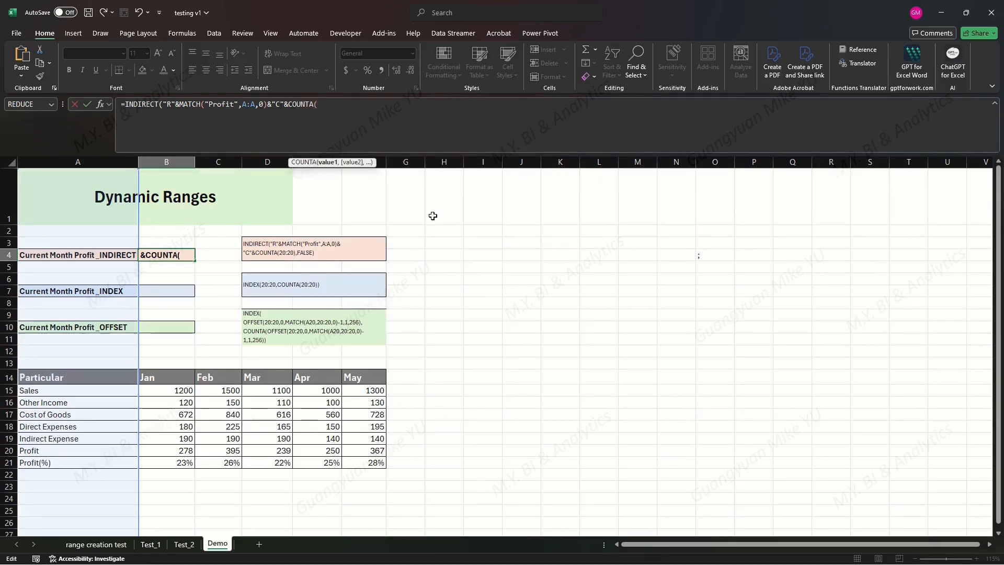
pyautogui.write('20:20')
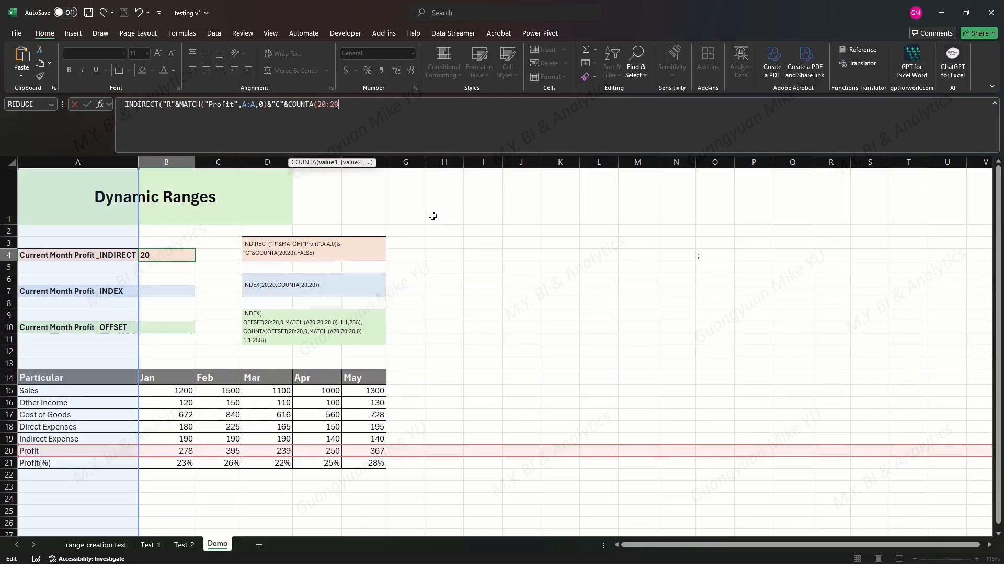
pyautogui.write('),')
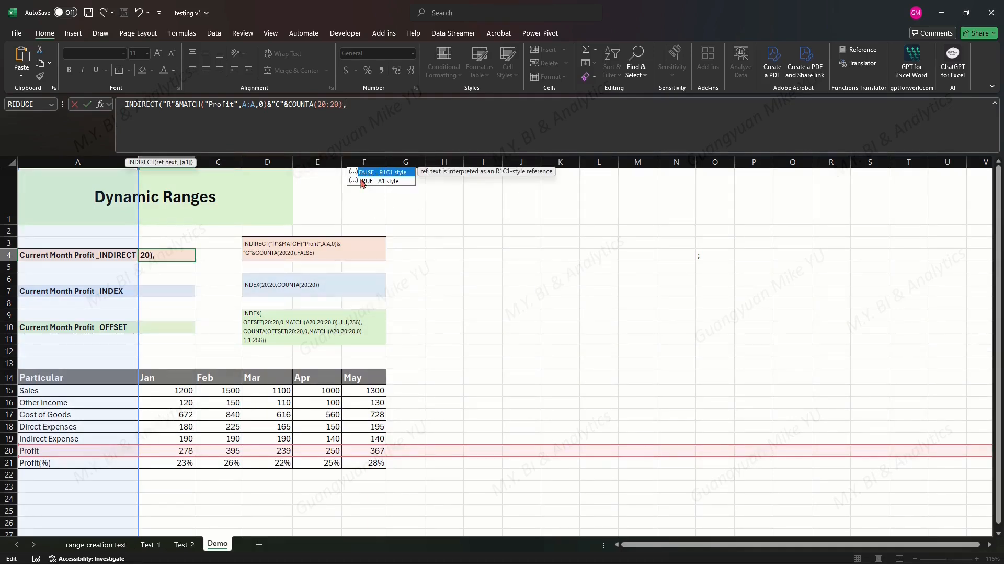
pyautogui.doubleClick(368, 172)
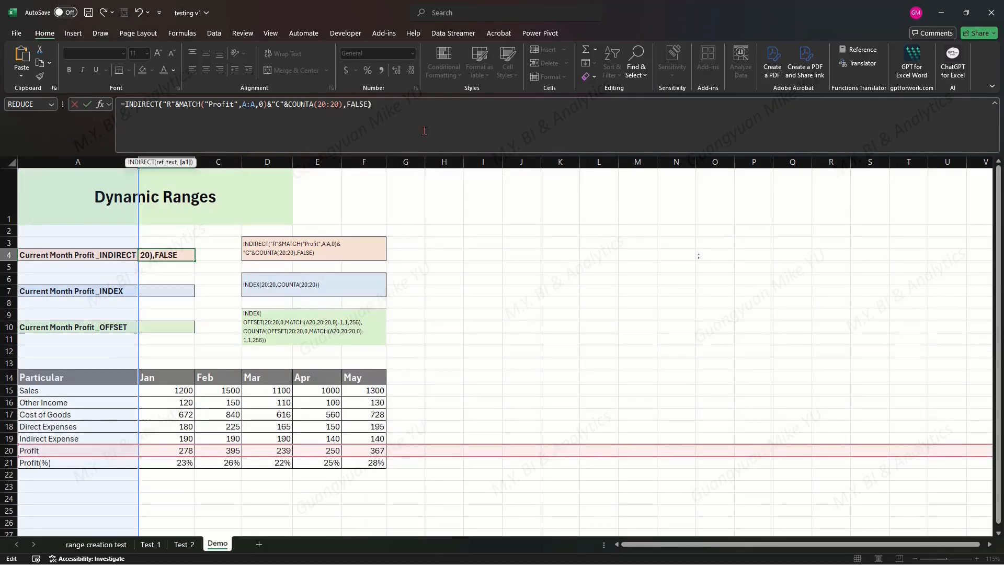
pyautogui.press('Return')
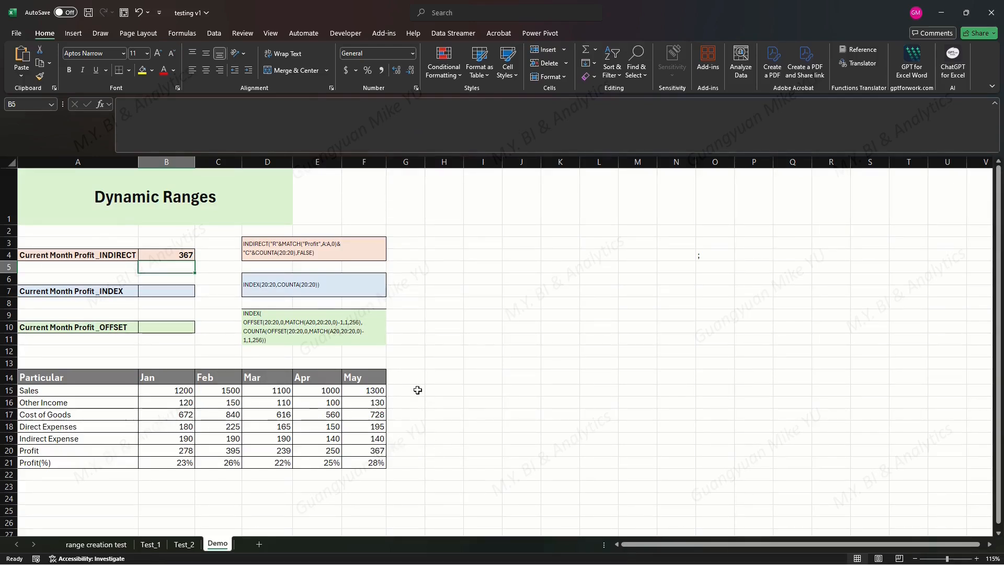
# Add the month header Jun in G14, next to May
pyautogui.click(405, 376)
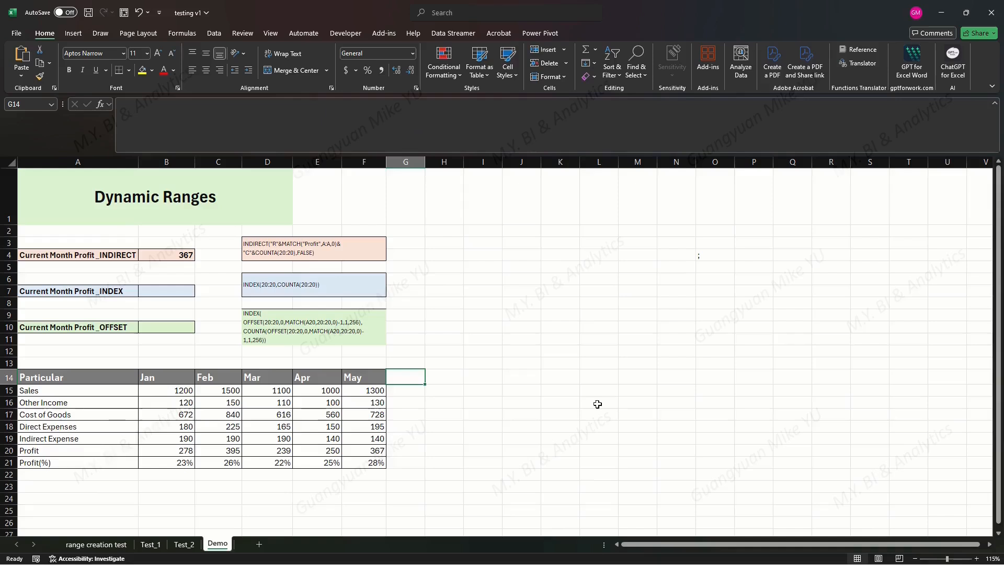
pyautogui.write('Jun')
pyautogui.press('Return')
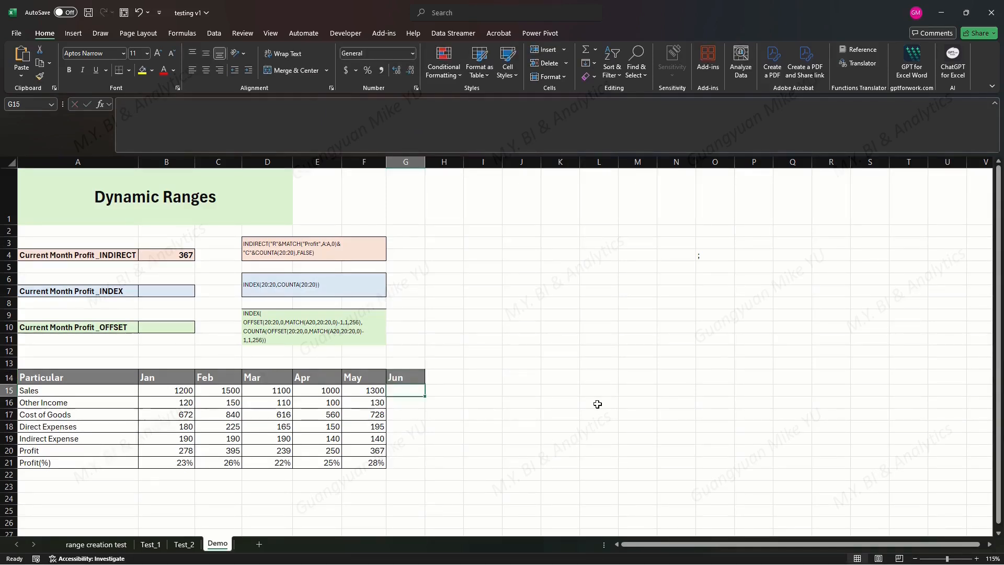
# Copy the May figures in F15:F21 into the Jun column, starting at G15
pyautogui.press('Left')
pyautogui.hotkey('shift', 'Down')
pyautogui.hotkey('shift', 'Down')
pyautogui.hotkey('shift', 'Down')
pyautogui.hotkey('shift', 'Down')
pyautogui.hotkey('shift', 'Down')
pyautogui.hotkey('shift', 'Down')
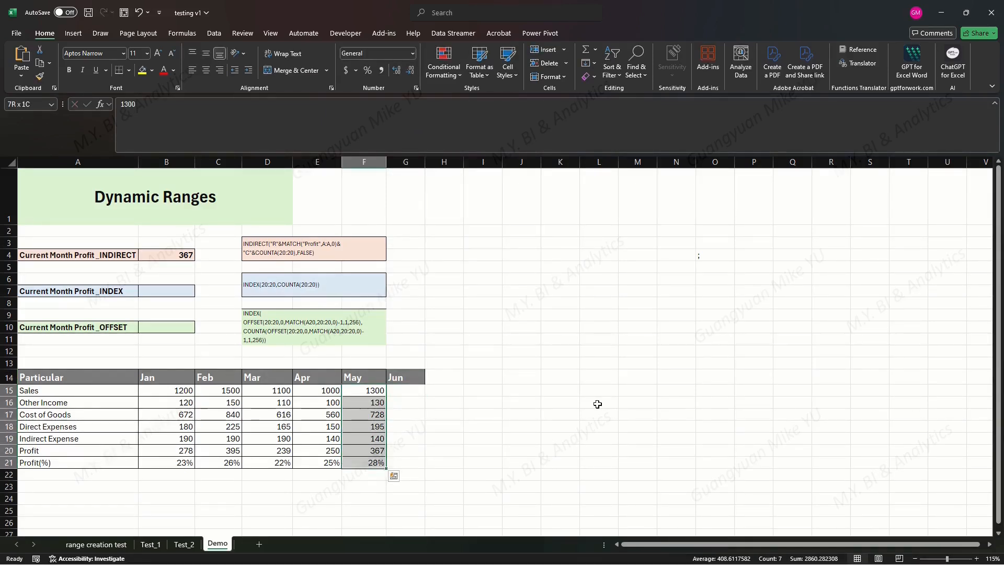
pyautogui.hotkey('ctrl', 'c')
pyautogui.press('Right')
pyautogui.hotkey('ctrl', 'v')
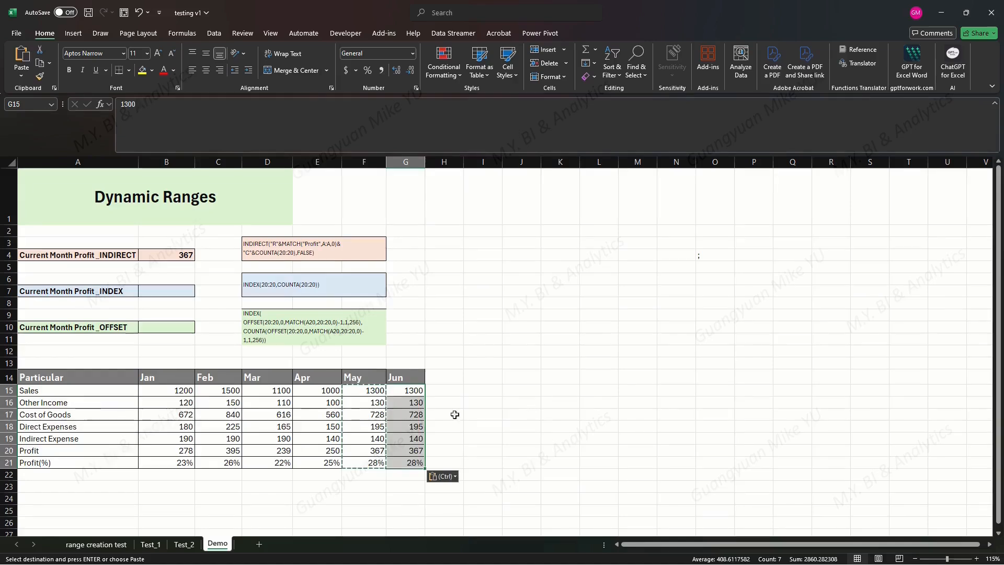
# Set the Jun Sales value in G15 to 1200 and check the INDIRECT result in B4
pyautogui.click(413, 389)
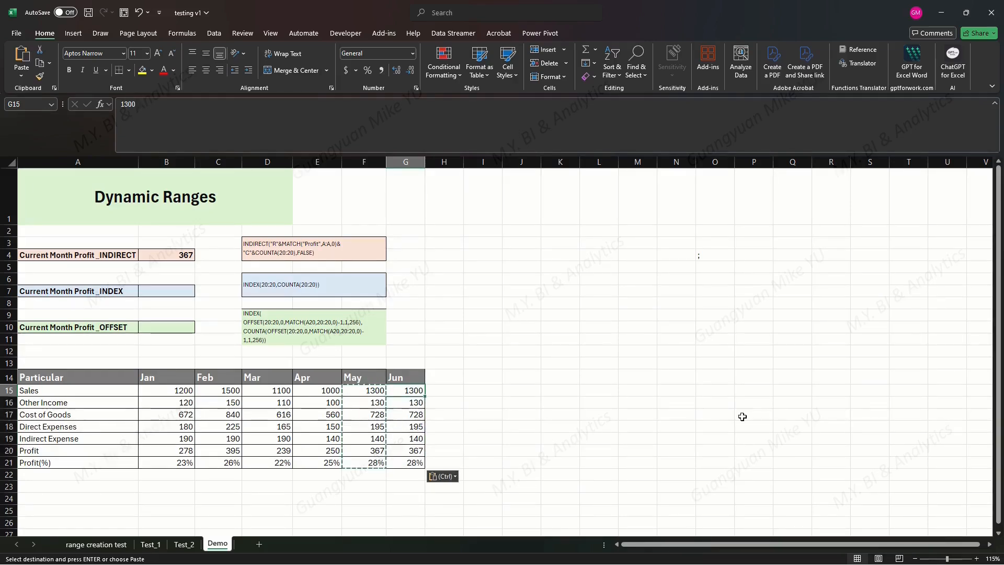
pyautogui.write('1200')
pyautogui.press('Return')
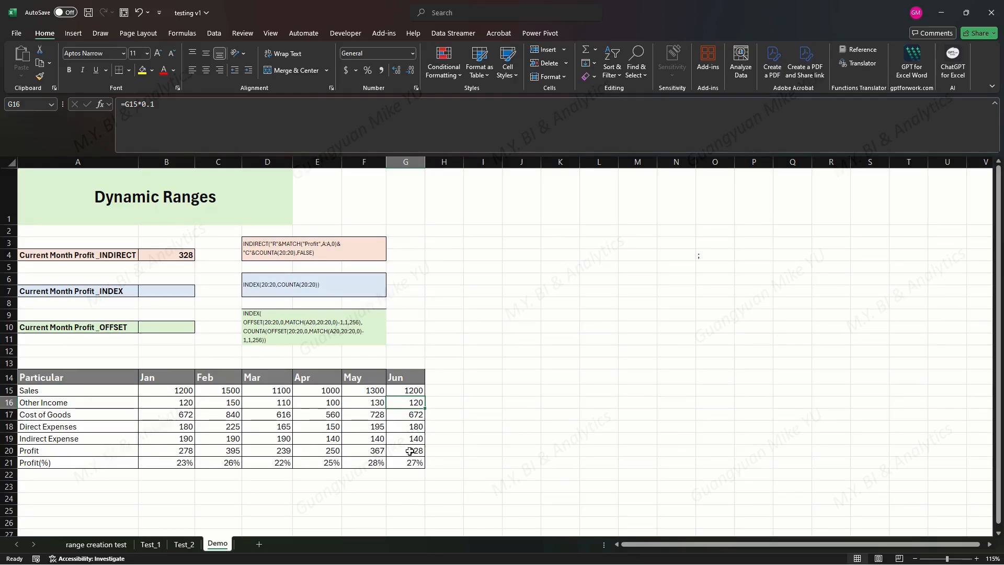
pyautogui.press('Down')
pyautogui.press('Down')
pyautogui.press('Down')
pyautogui.press('Down')
pyautogui.click(168, 256)
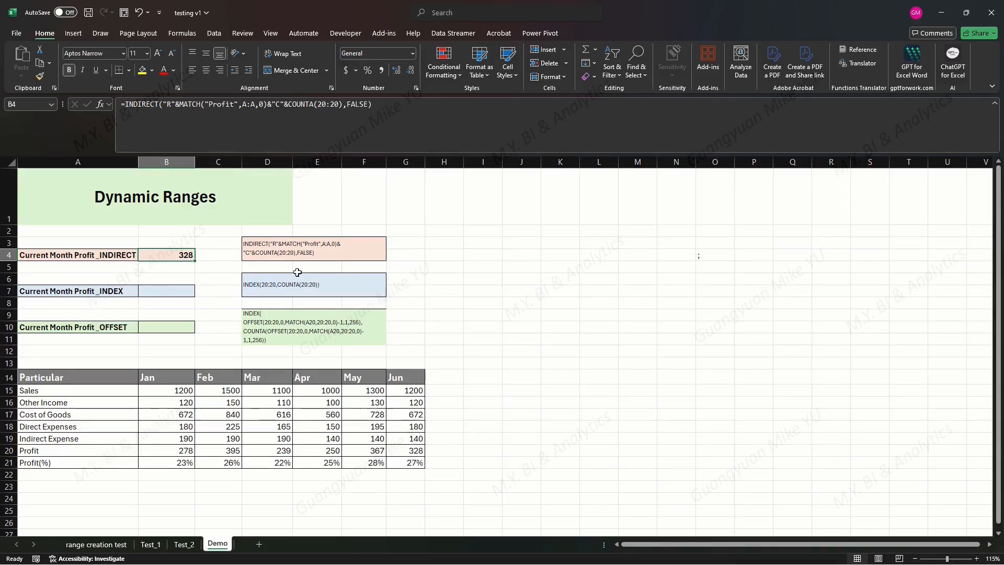
# Enter the formula =INDEX(20:20,COUNTA(20:20)) in B7 for the current month profit by INDEX
pyautogui.click(90, 291)
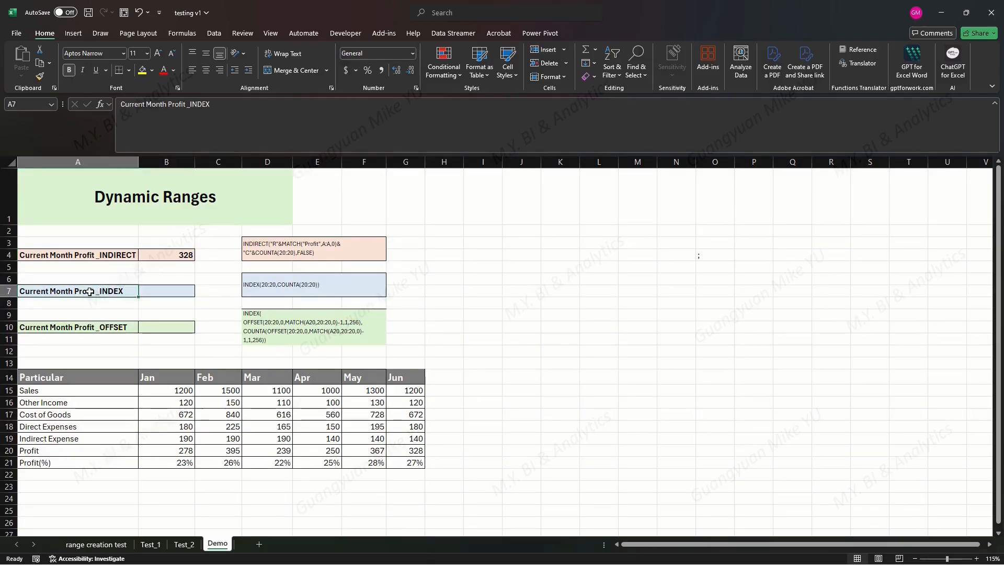
pyautogui.click(166, 293)
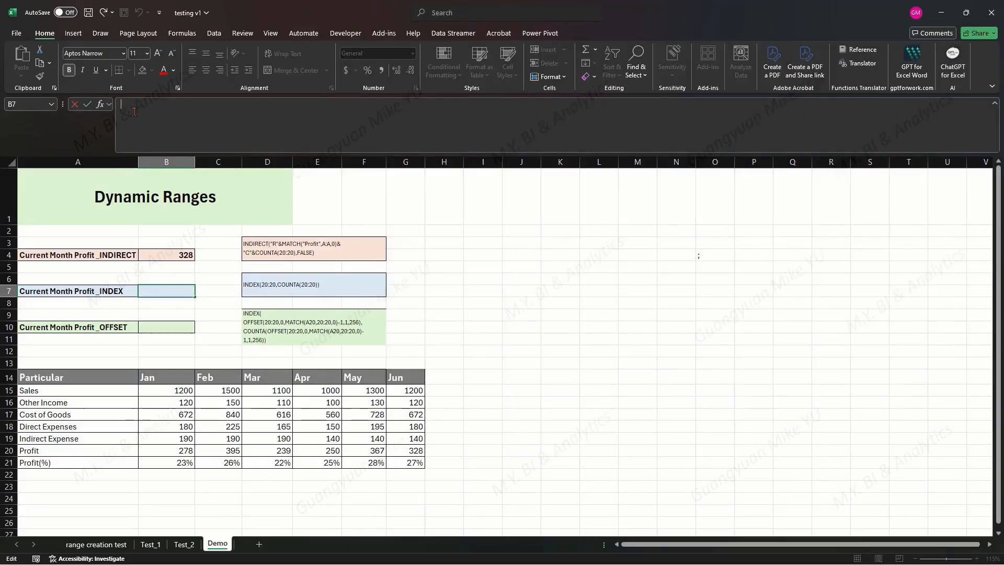
pyautogui.write('=IND')
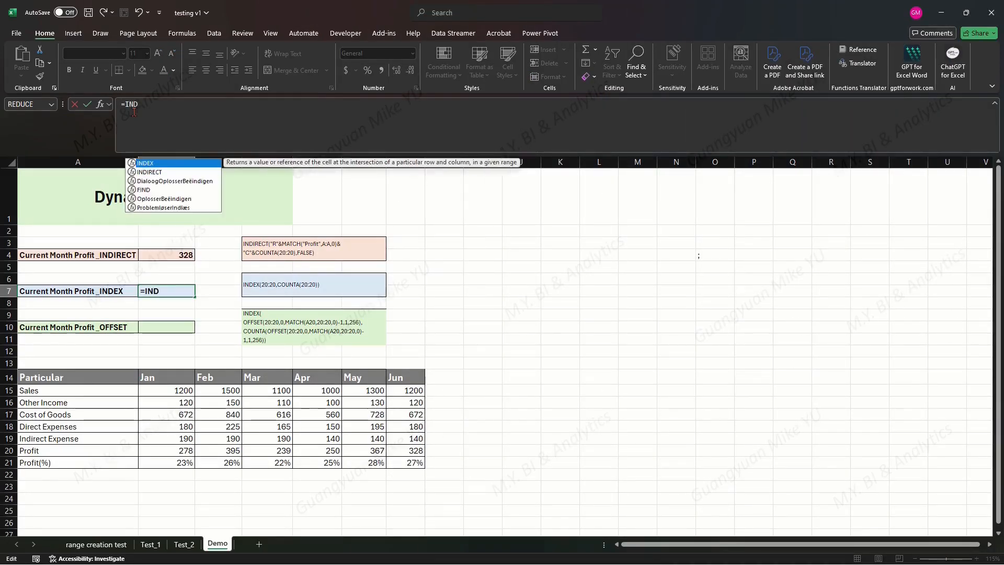
pyautogui.write('EX(')
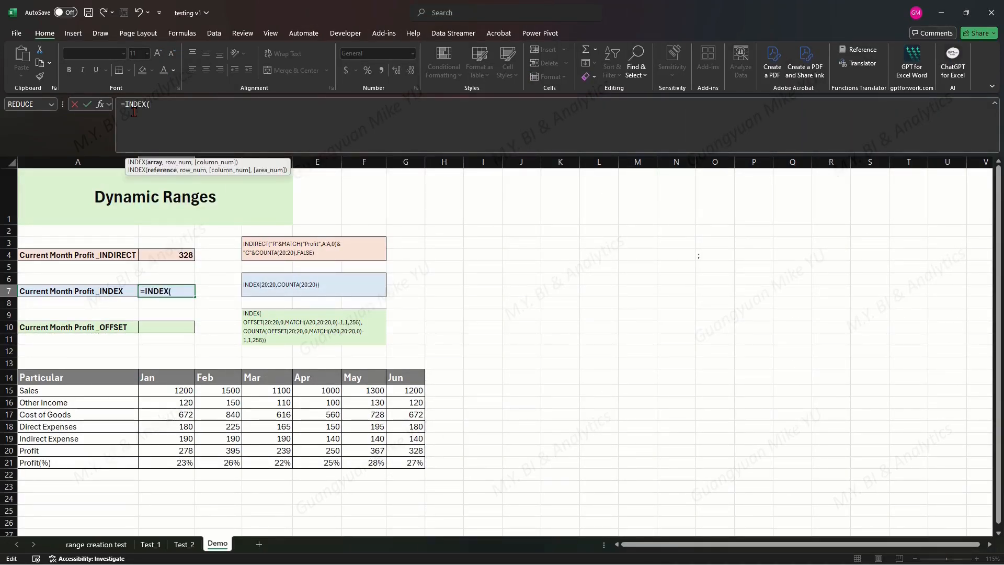
pyautogui.write('20:20')
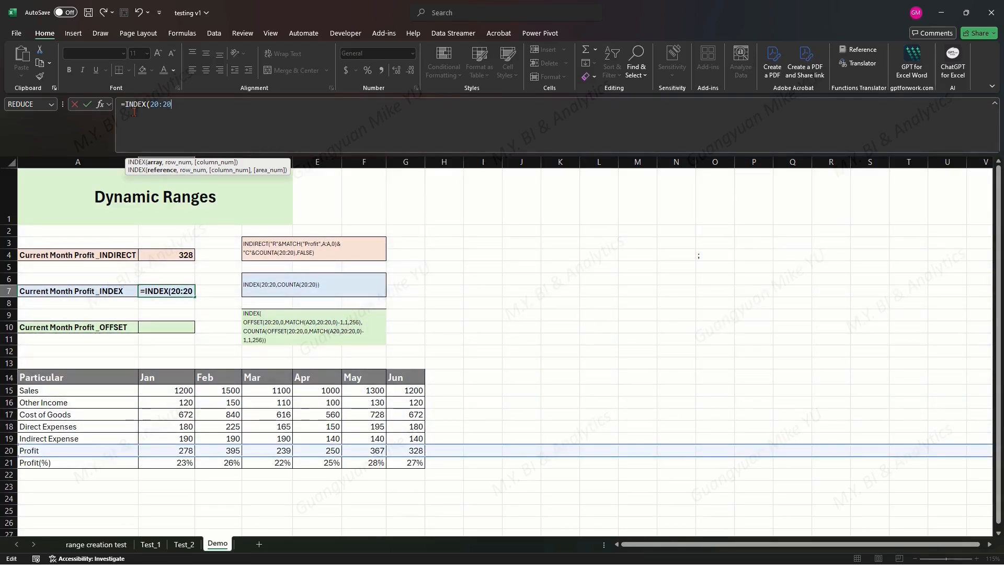
pyautogui.write(',')
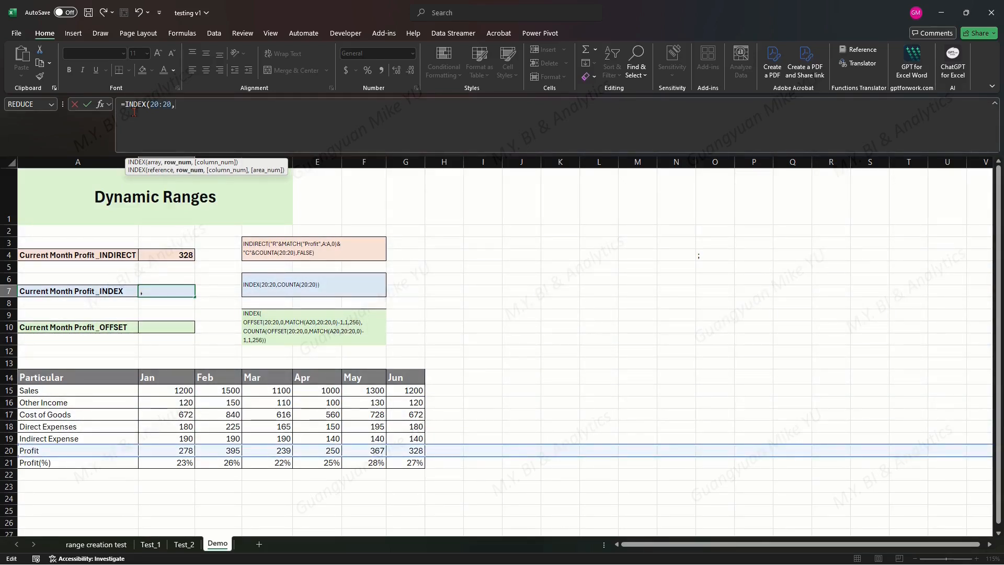
pyautogui.write('COUNTA')
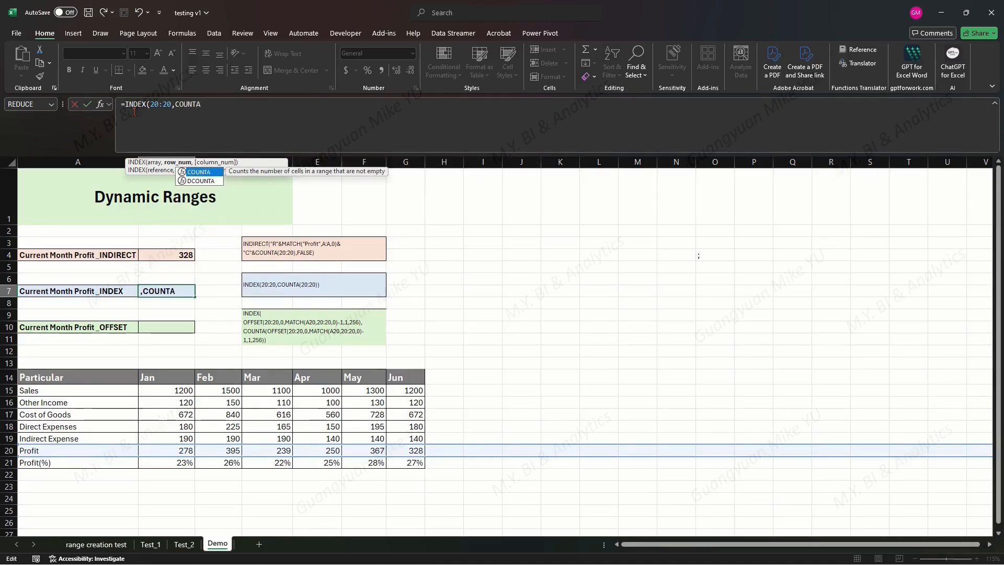
pyautogui.write('(20')
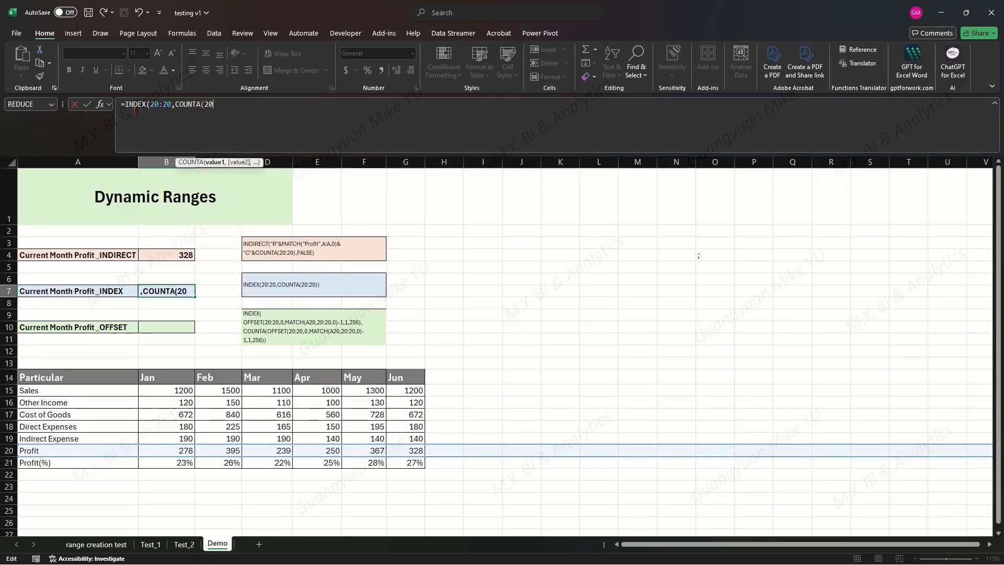
pyautogui.write(':20))')
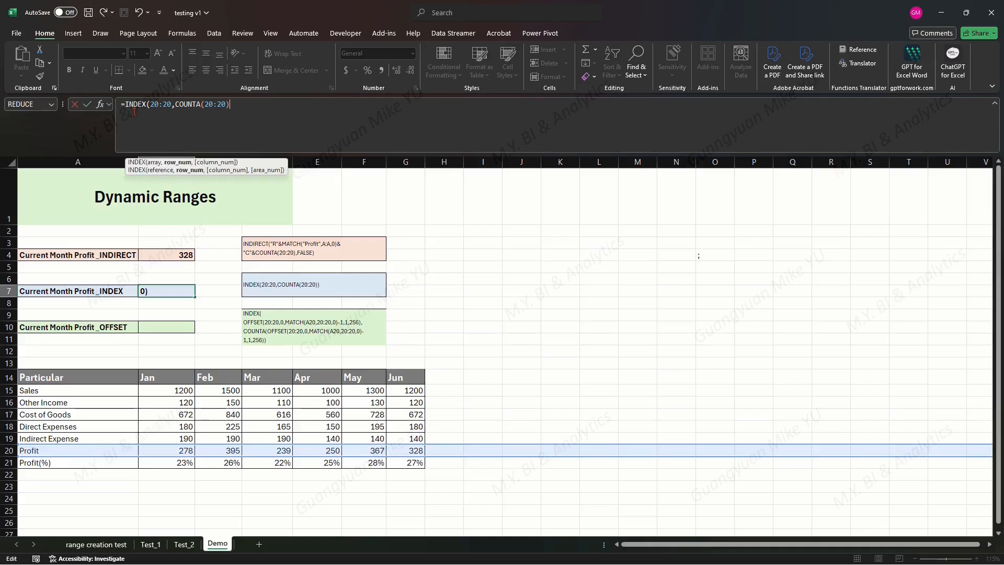
pyautogui.press('Return')
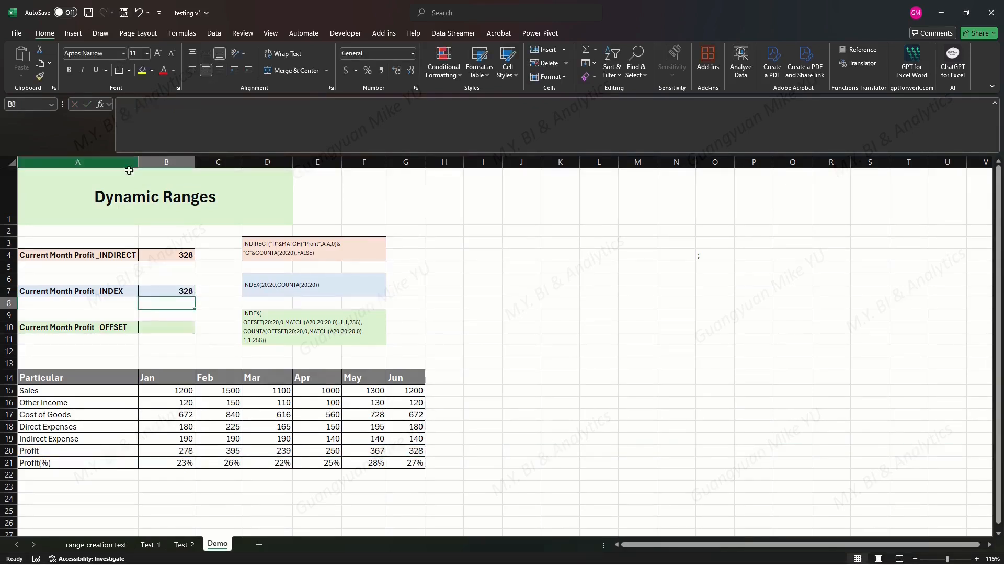
pyautogui.click(172, 291)
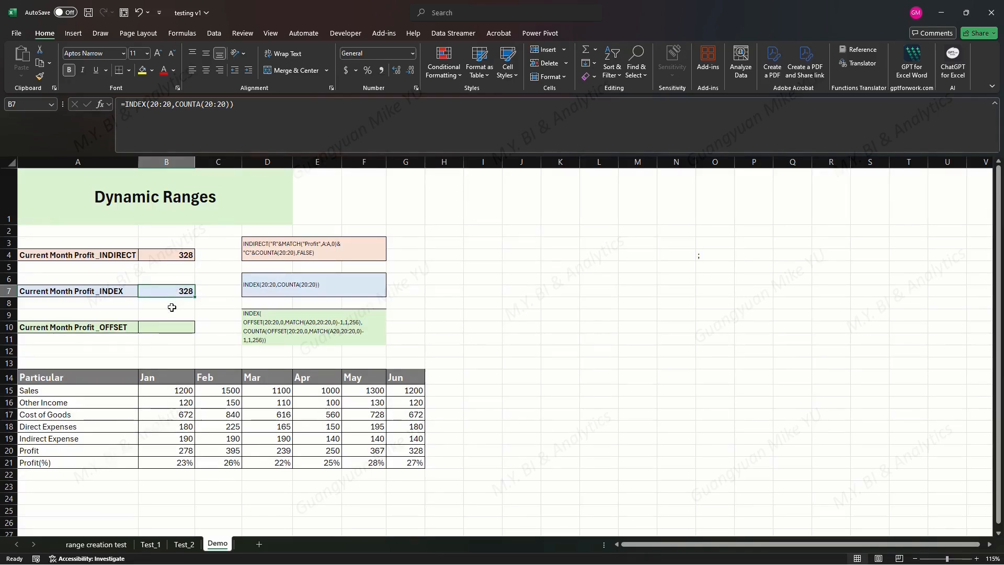
# Add the month header Jul in H14, next to Jun
pyautogui.click(440, 377)
pyautogui.write('Jul')
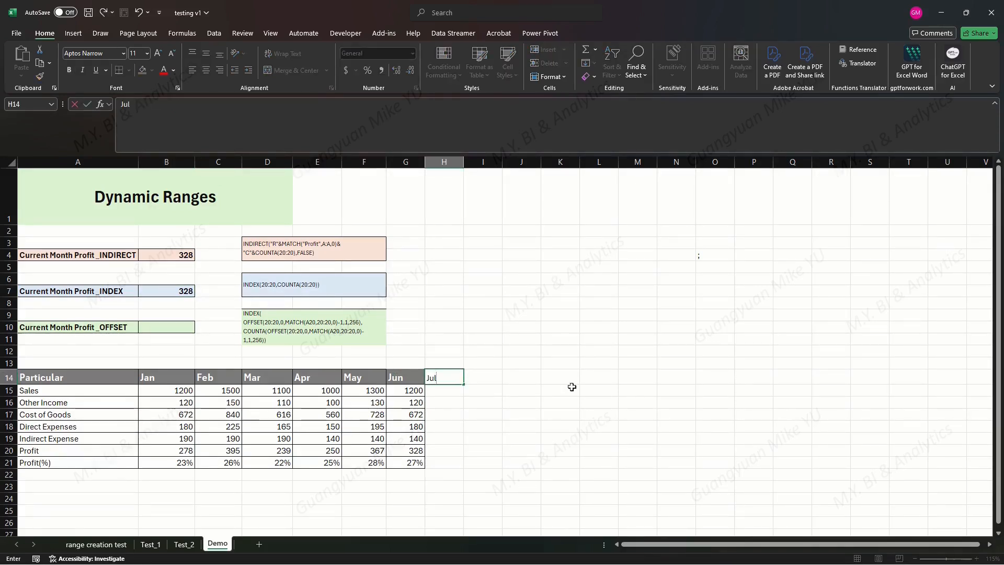
pyautogui.press('Return')
# Copy the Jun figures in G15:G21 into the Jul column, starting at H15
pyautogui.press('Left')
pyautogui.hotkey('shift', 'Down')
pyautogui.hotkey('shift', 'Down')
pyautogui.hotkey('shift', 'Down')
pyautogui.hotkey('shift', 'Down')
pyautogui.hotkey('shift', 'Down')
pyautogui.hotkey('shift', 'Down')
pyautogui.hotkey('ctrl', 'c')
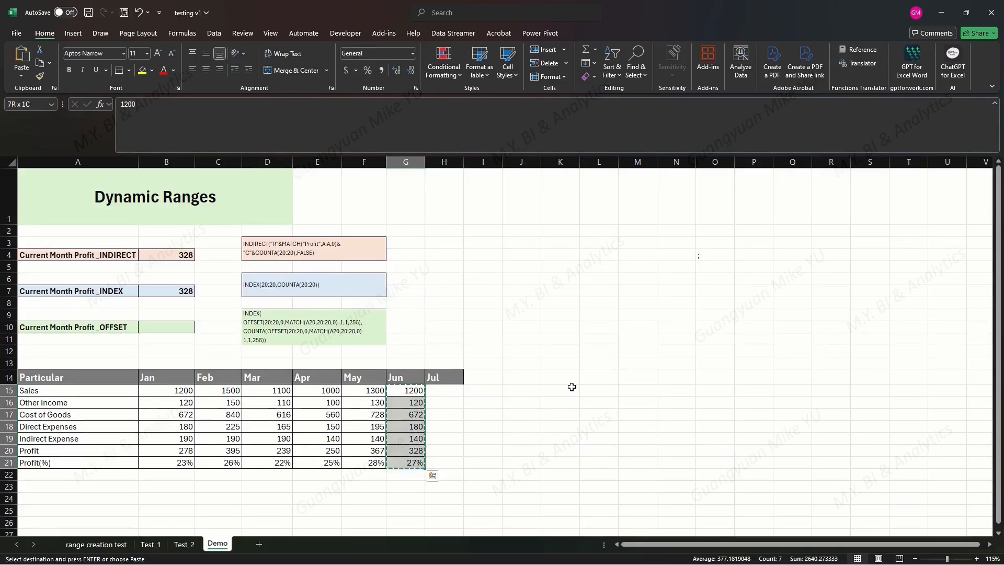
pyautogui.press('Right')
pyautogui.hotkey('ctrl', 'v')
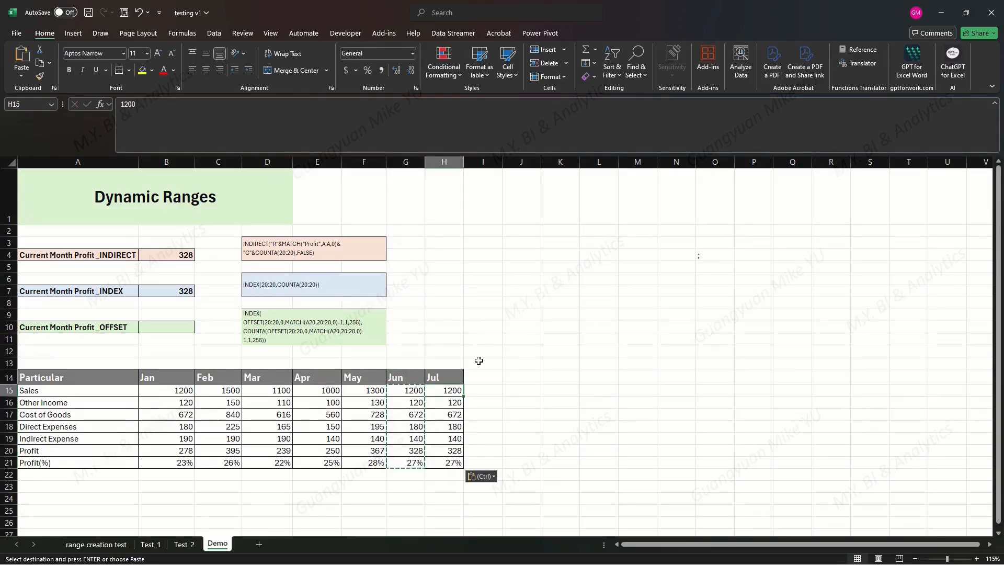
# Set the Jul Sales value in H15 to 1150 and compare the INDEX result in B7 with the Jul profit in H20
pyautogui.write('1150')
pyautogui.press('Return')
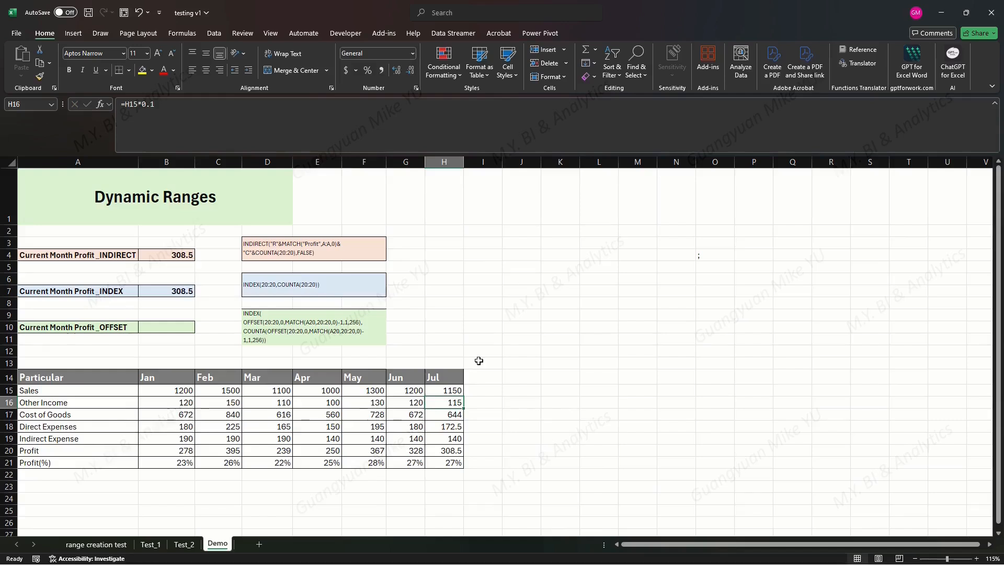
pyautogui.click(447, 453)
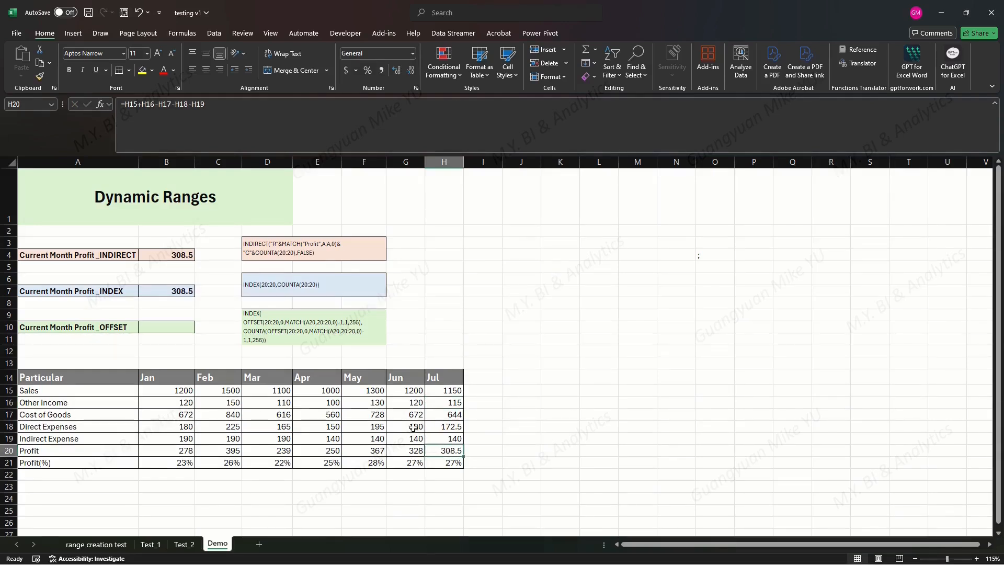
pyautogui.click(176, 294)
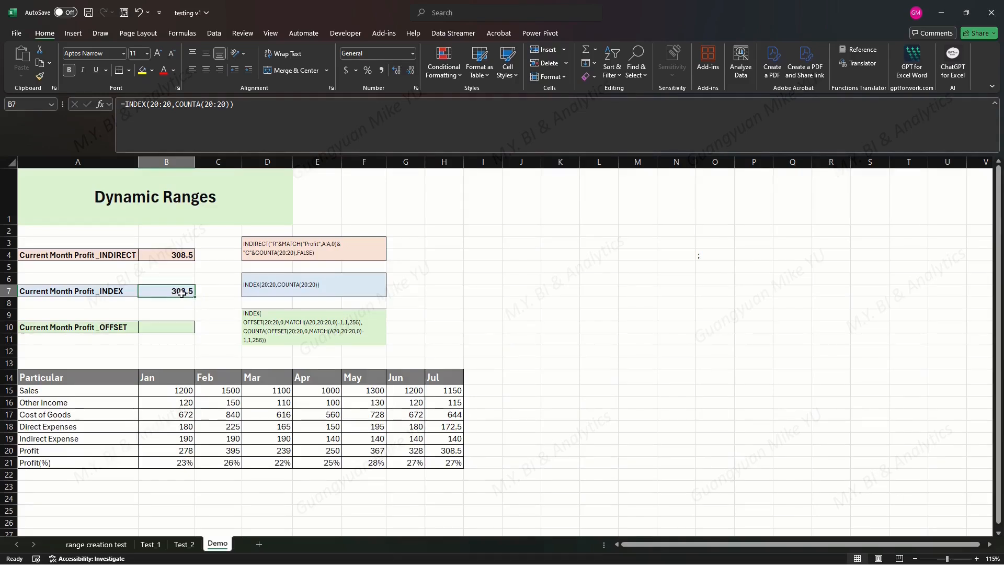
pyautogui.click(454, 451)
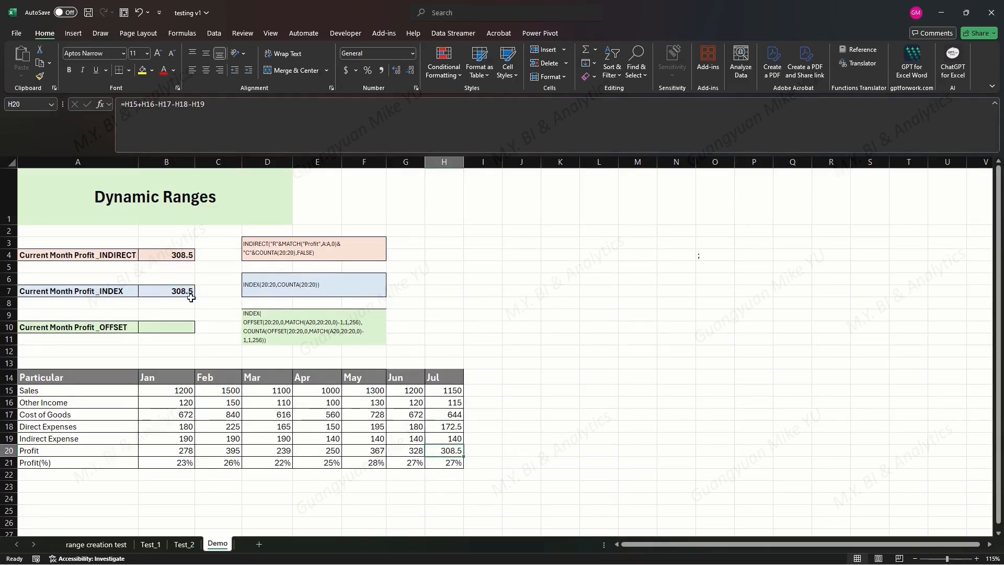
# Review the reference INDIRECT and INDEX formulas noted in D3 and D6
pyautogui.click(279, 286)
pyautogui.click(287, 246)
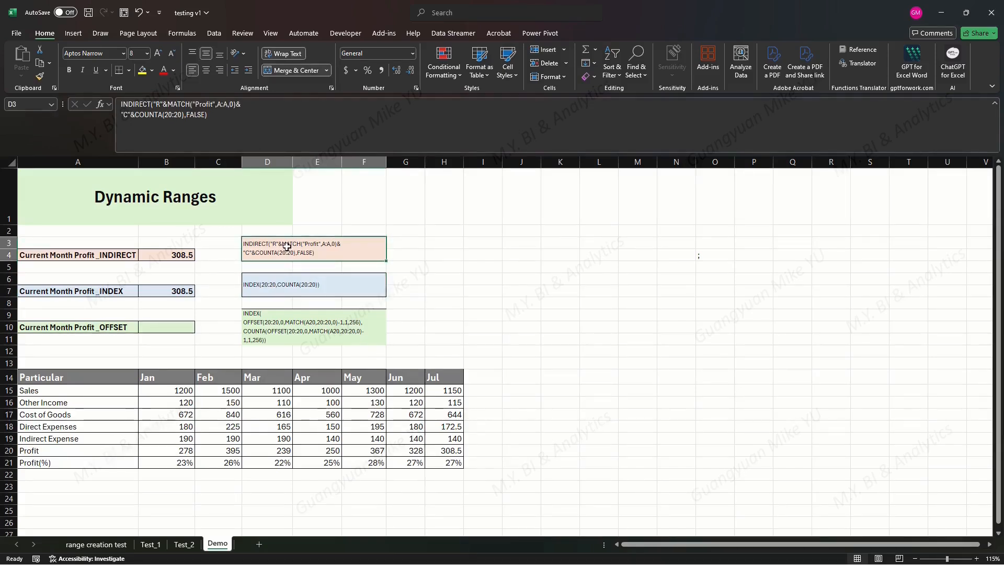
pyautogui.click(291, 287)
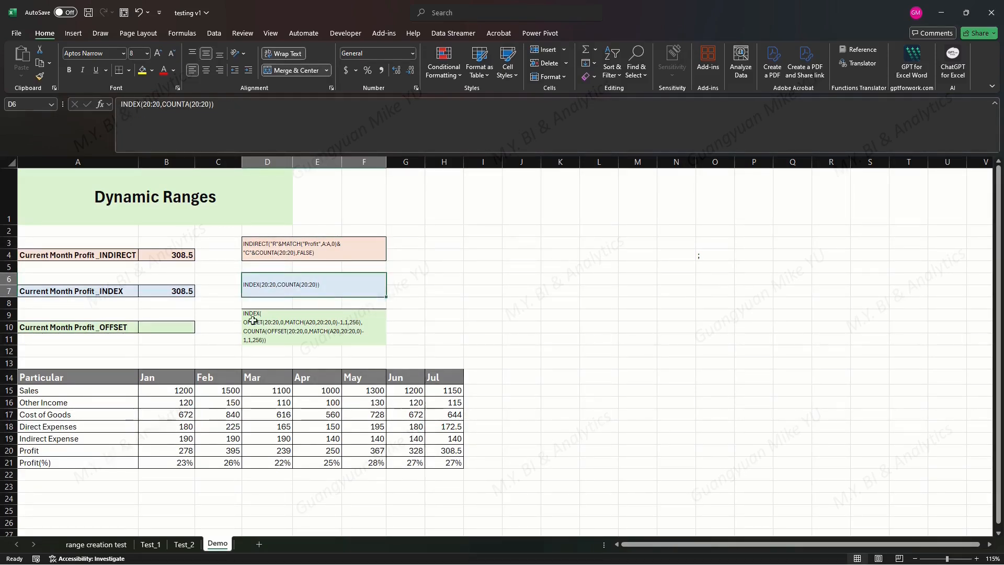
# Insert a blank row at row 13, above the monthly table, to test the INDIRECT and INDEX formulas
pyautogui.click(7, 351)
pyautogui.click(7, 363)
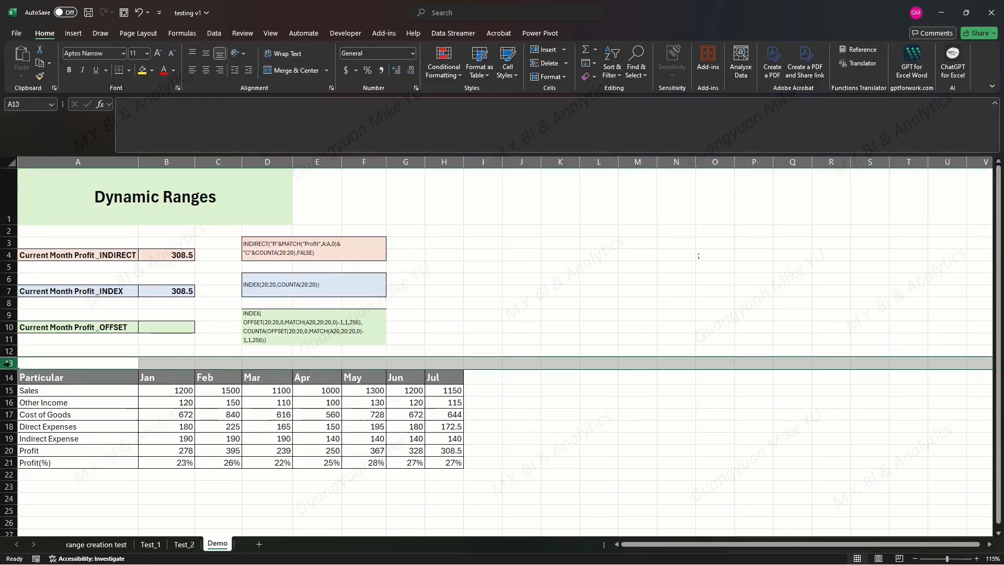
pyautogui.rightClick(10, 367)
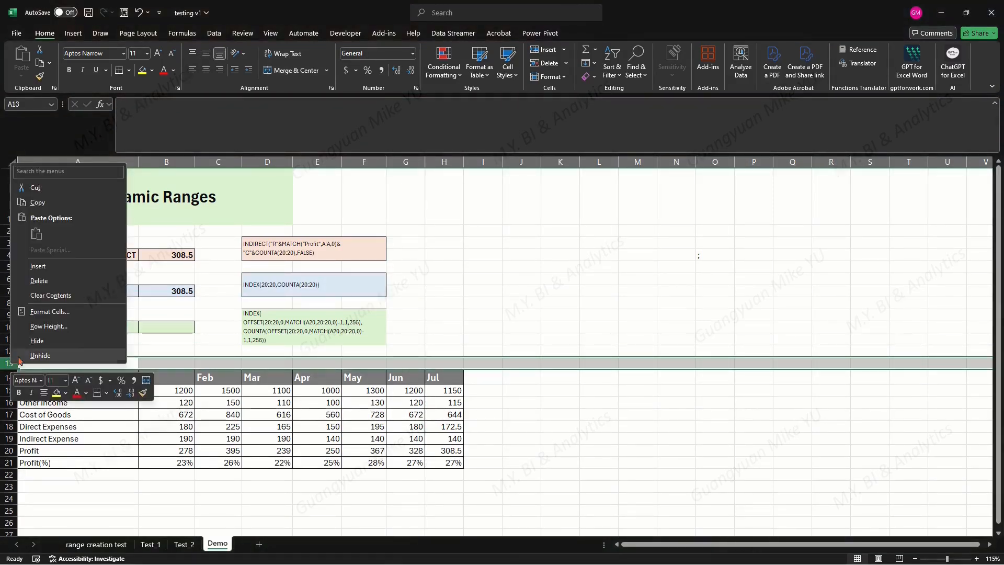
pyautogui.click(37, 266)
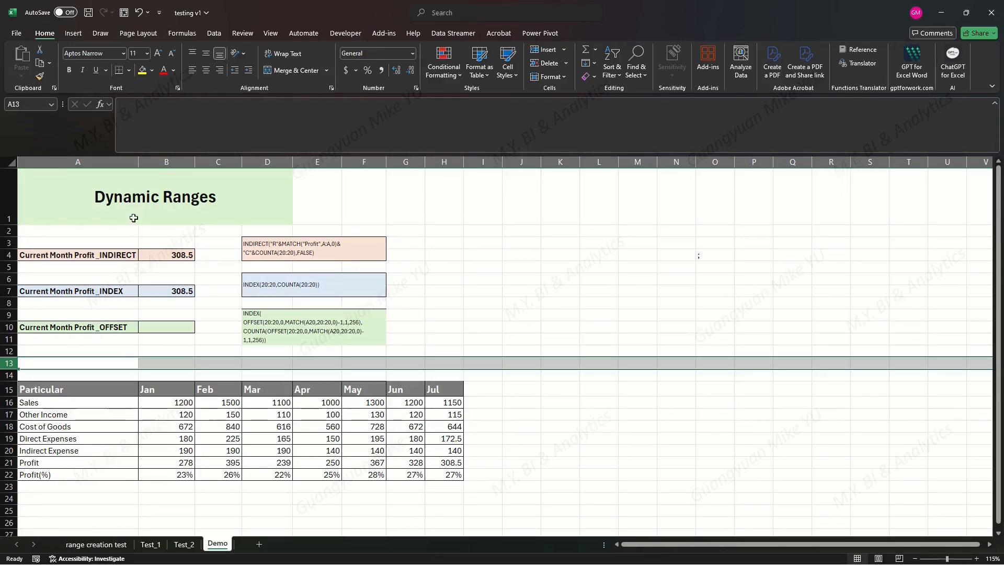
# Insert a blank column before column A to test how the INDIRECT and INDEX formulas respond
pyautogui.click(60, 162)
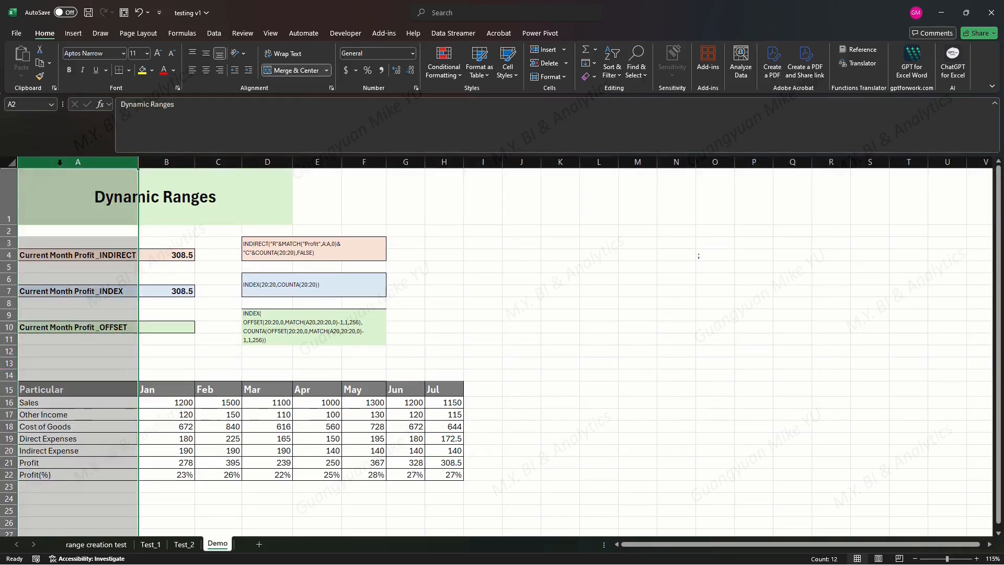
pyautogui.rightClick(59, 163)
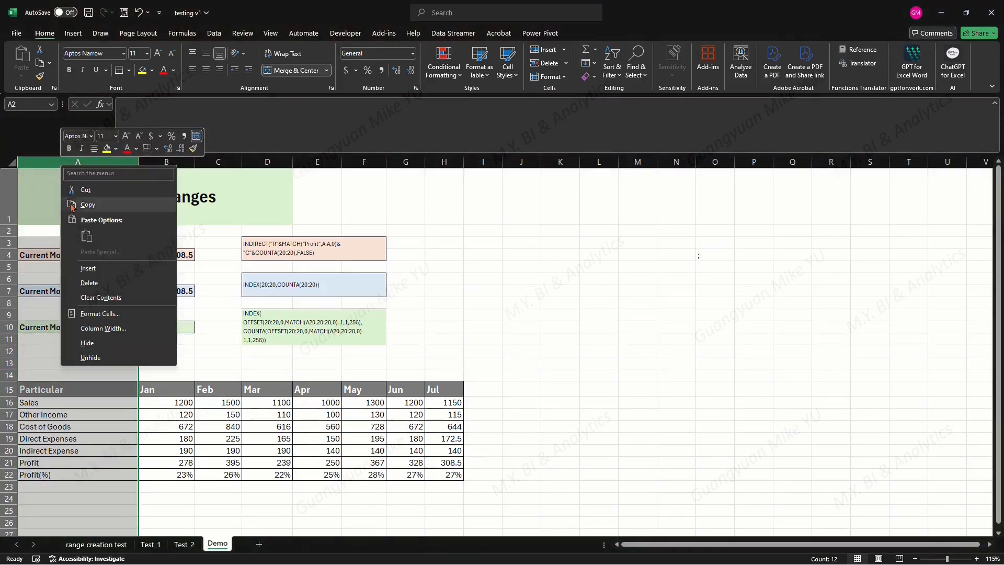
pyautogui.click(83, 268)
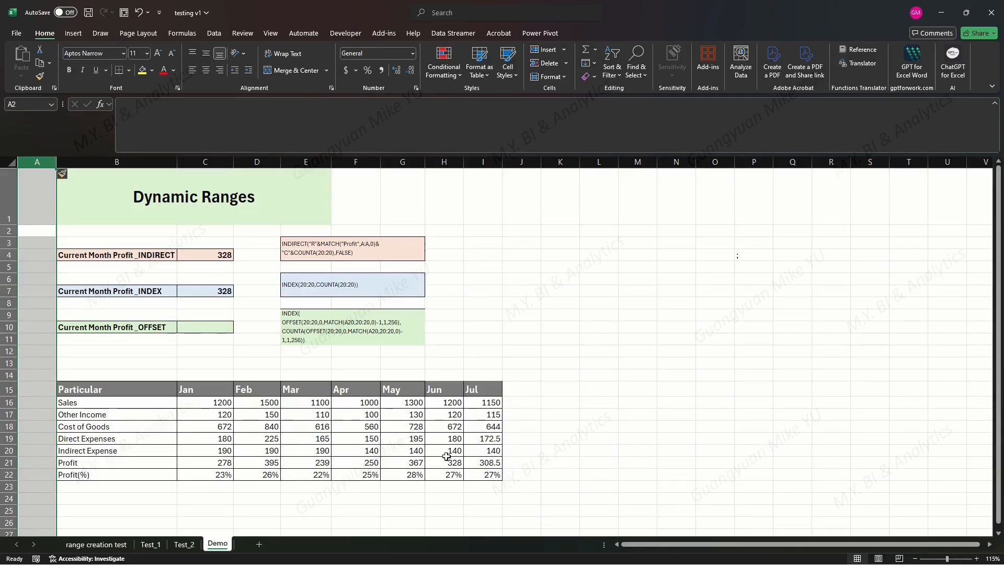
# Delete the blank test column A and the extra blank row 13 above the monthly table
pyautogui.rightClick(36, 162)
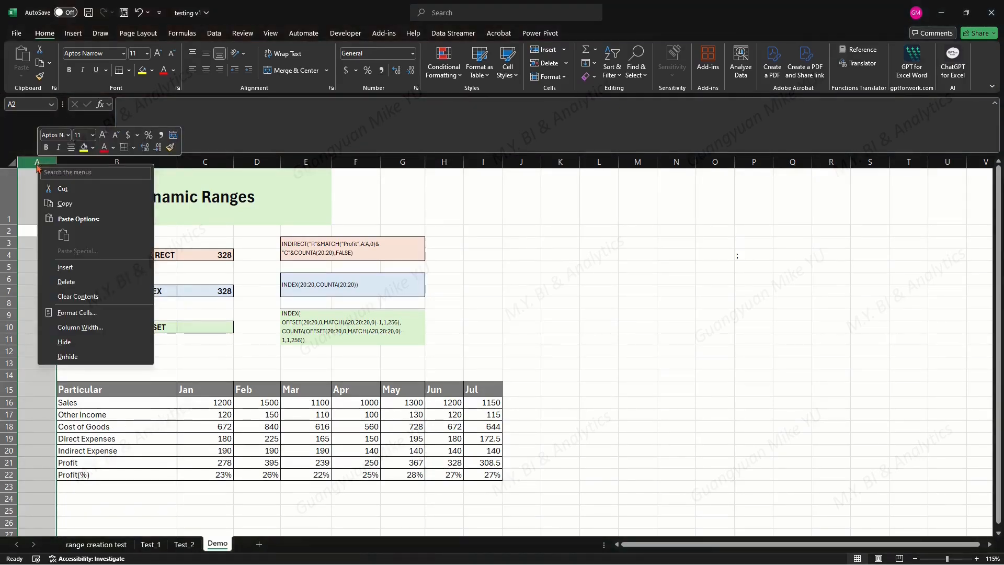
pyautogui.click(65, 281)
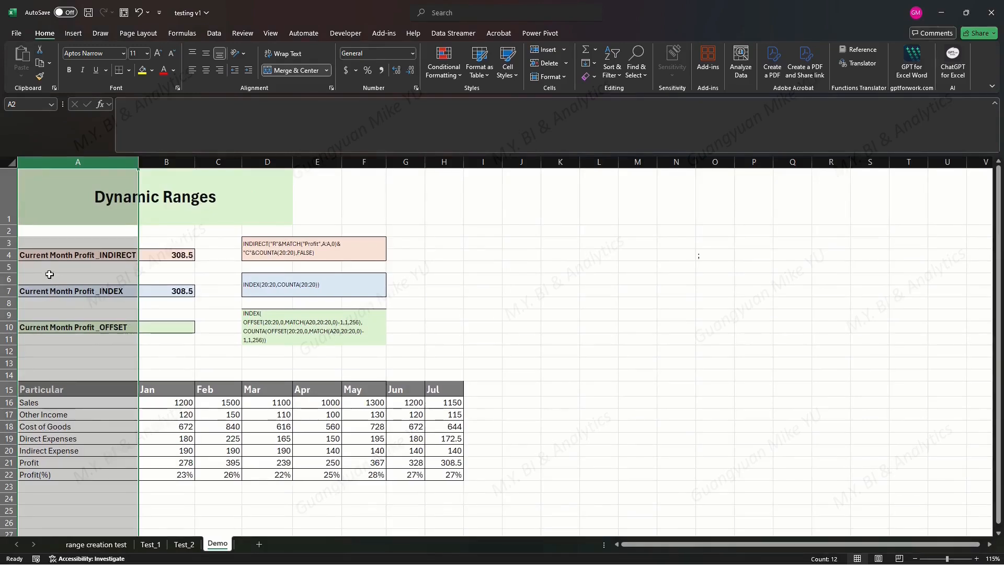
pyautogui.click(8, 362)
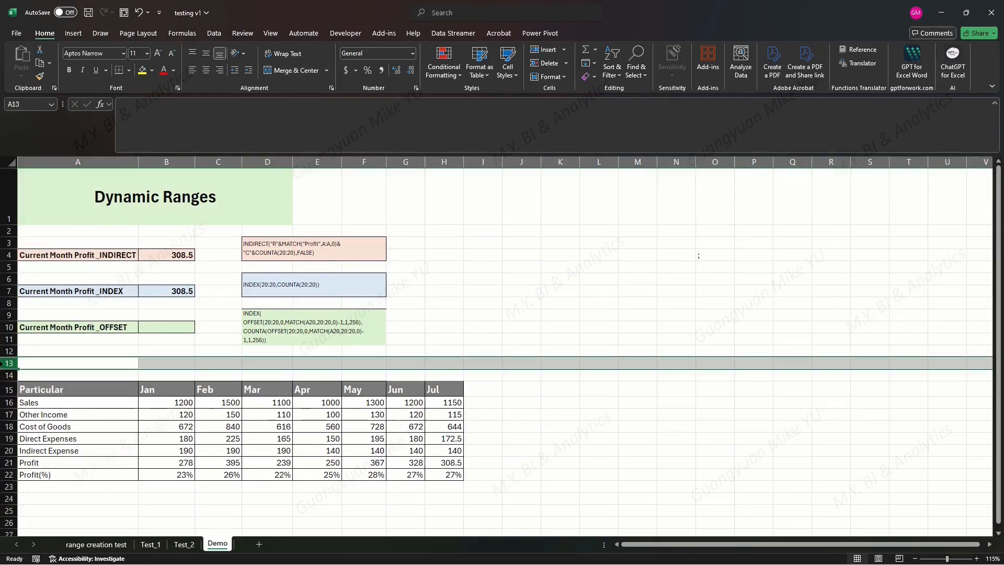
pyautogui.rightClick(7, 363)
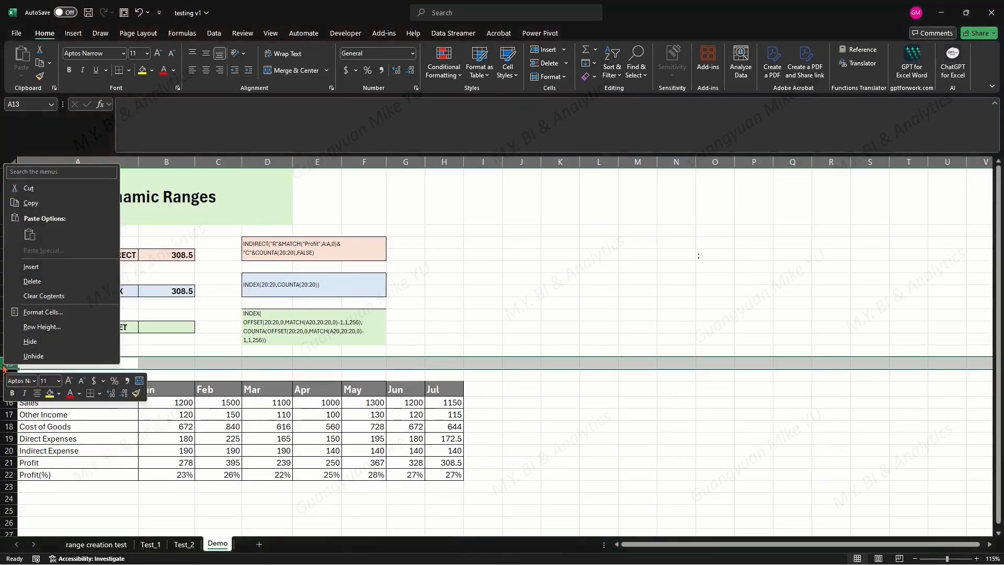
pyautogui.click(32, 282)
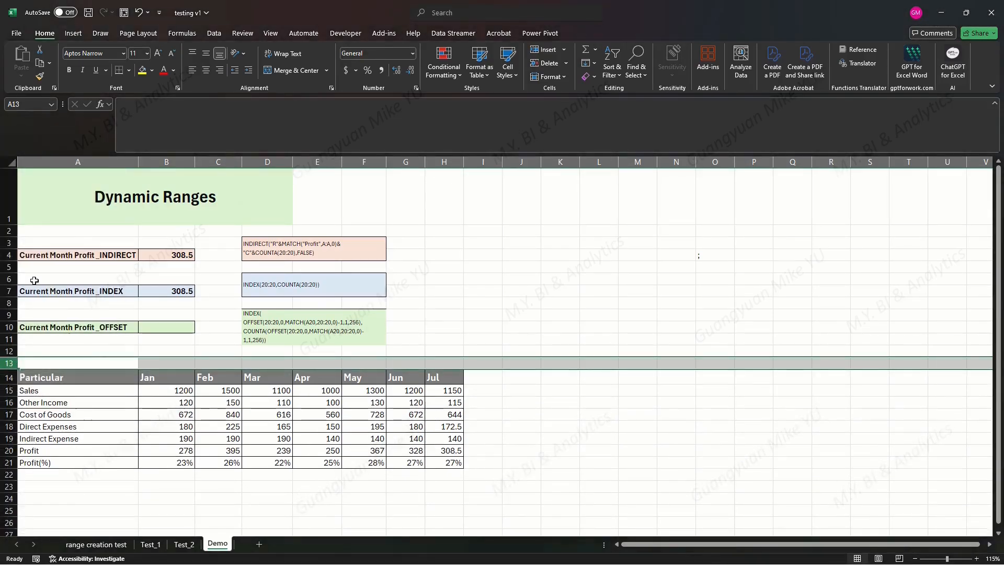
pyautogui.click(498, 279)
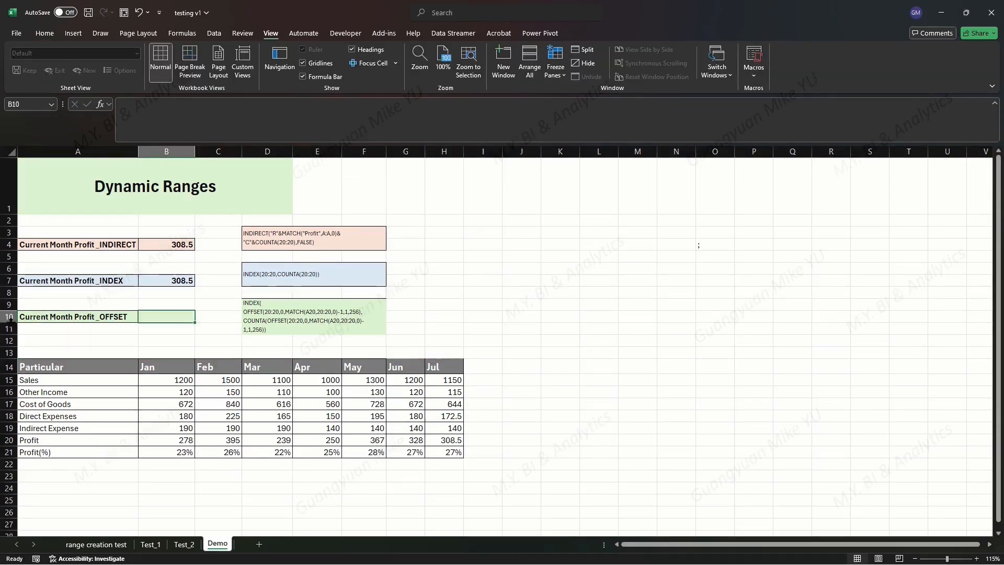
# Make row 10 slightly taller and enter the formula =MATCH(A20,20:20,0) in B10
pyautogui.moveTo(11, 322); pyautogui.dragTo(11, 327)
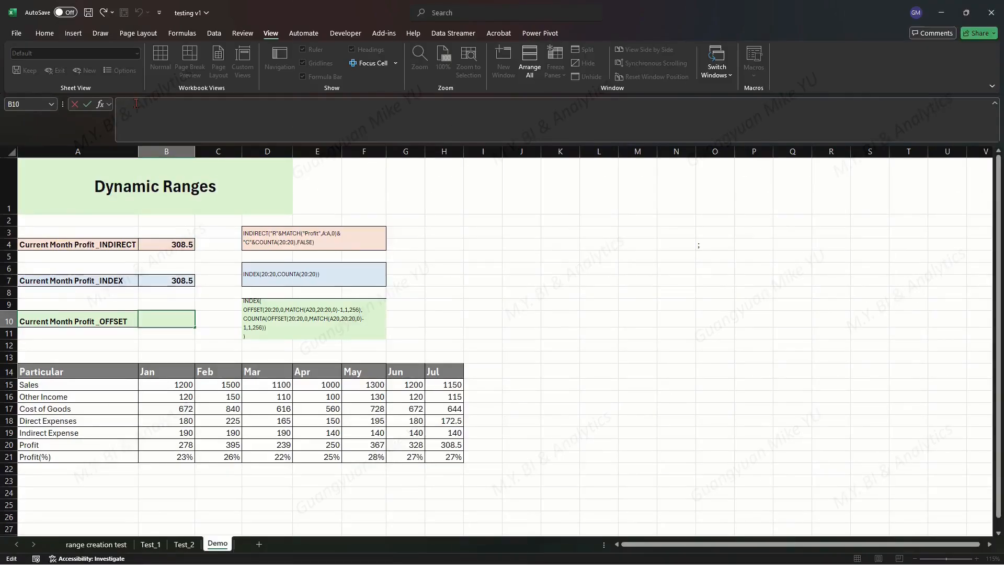
pyautogui.write('=MATCH(A20')
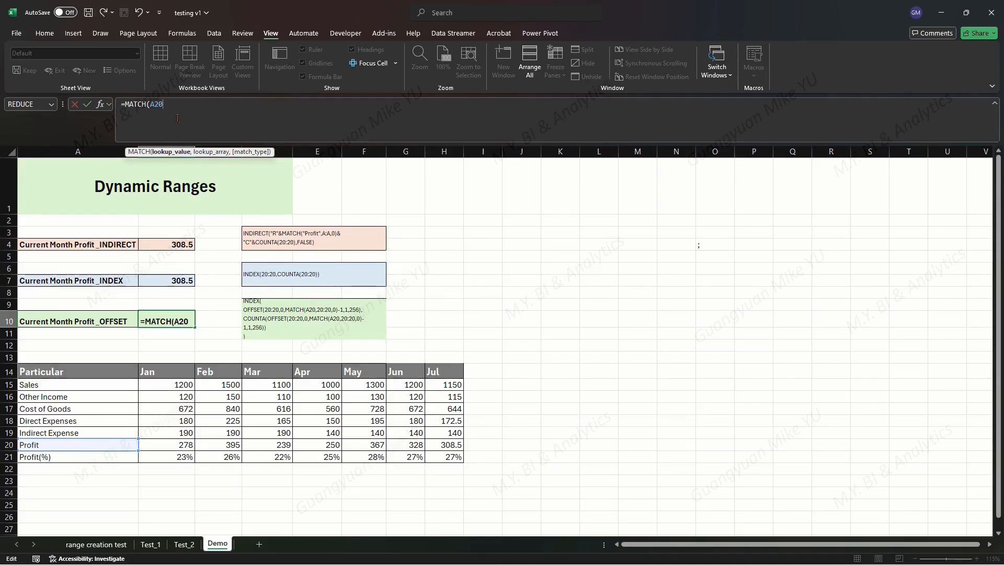
pyautogui.write(',20:20')
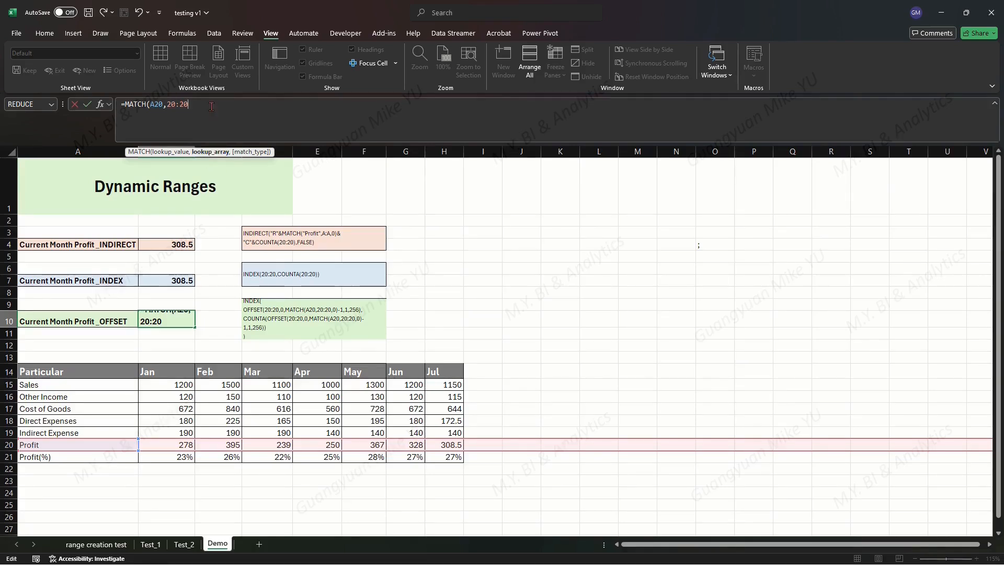
pyautogui.write(',')
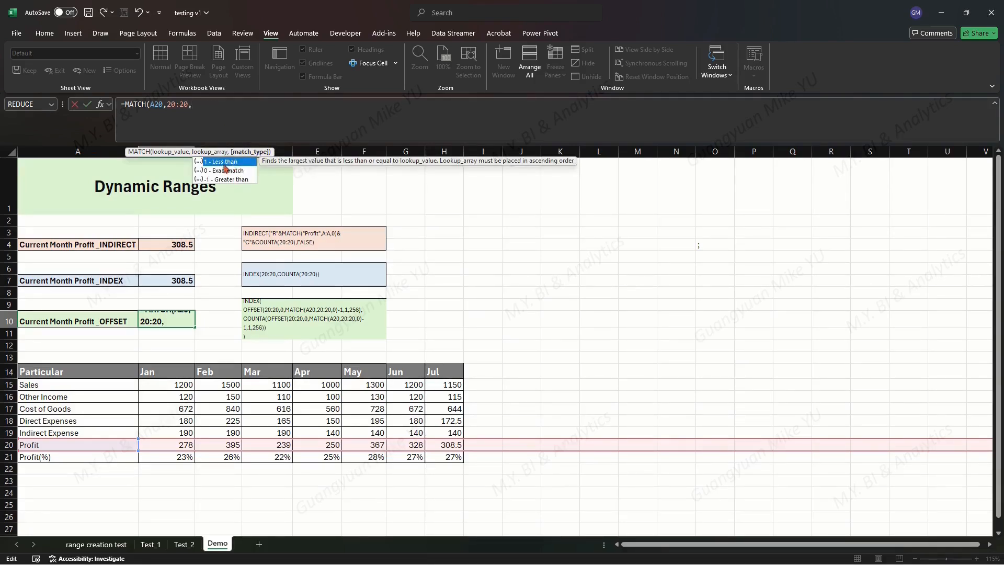
pyautogui.write('0)')
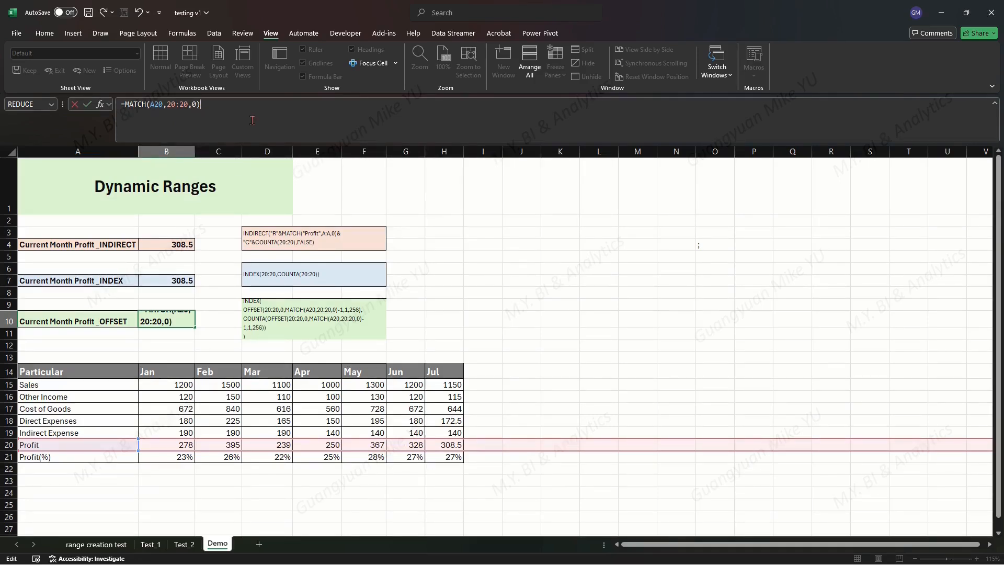
pyautogui.press('Return')
pyautogui.click(176, 317)
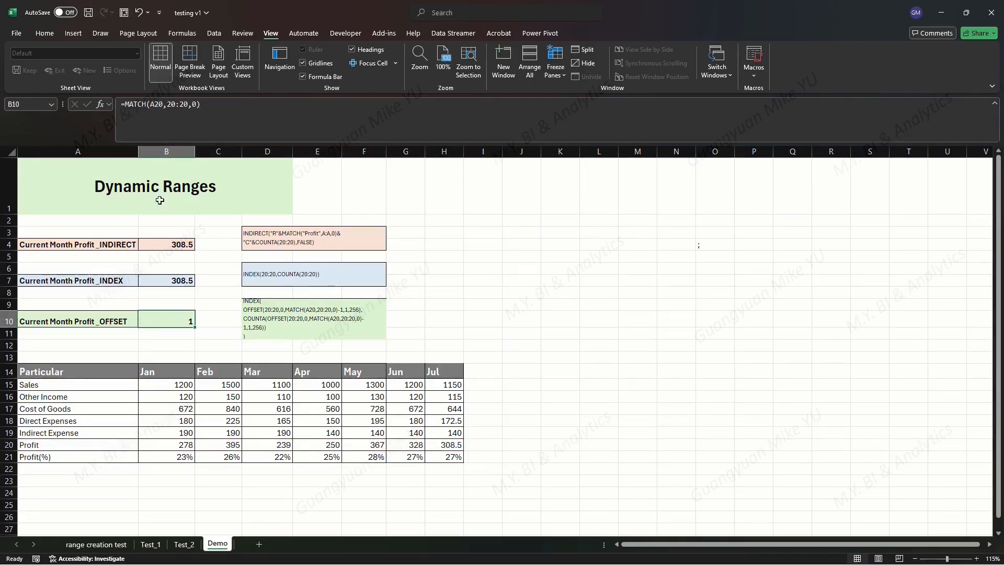
# Wrap the MATCH in B10 in an OFFSET reading =OFFSET(20:20,0,MATCH(A20,20:20,0)-1,1,256)
pyautogui.click(128, 107)
pyautogui.write('OFF')
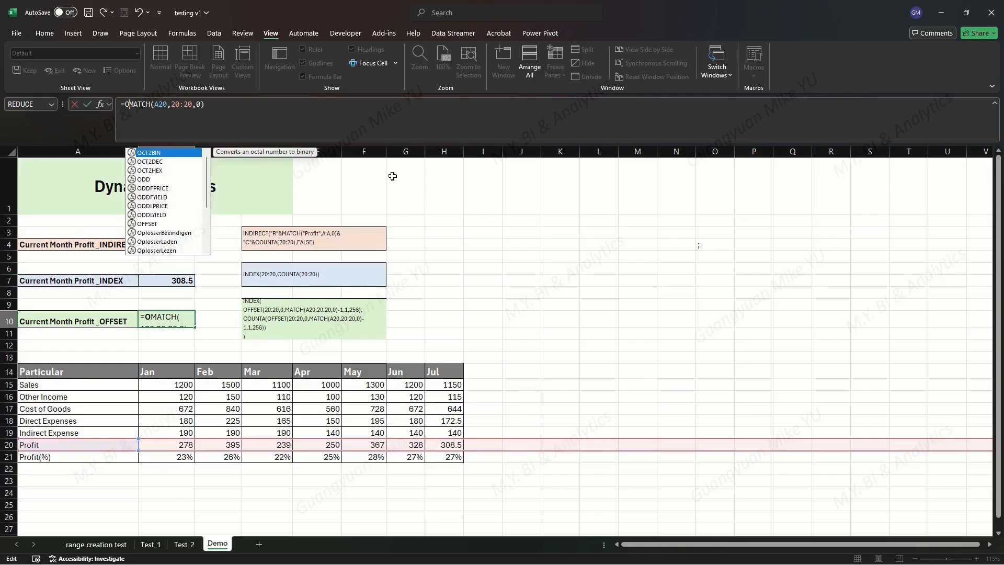
pyautogui.write('SET(')
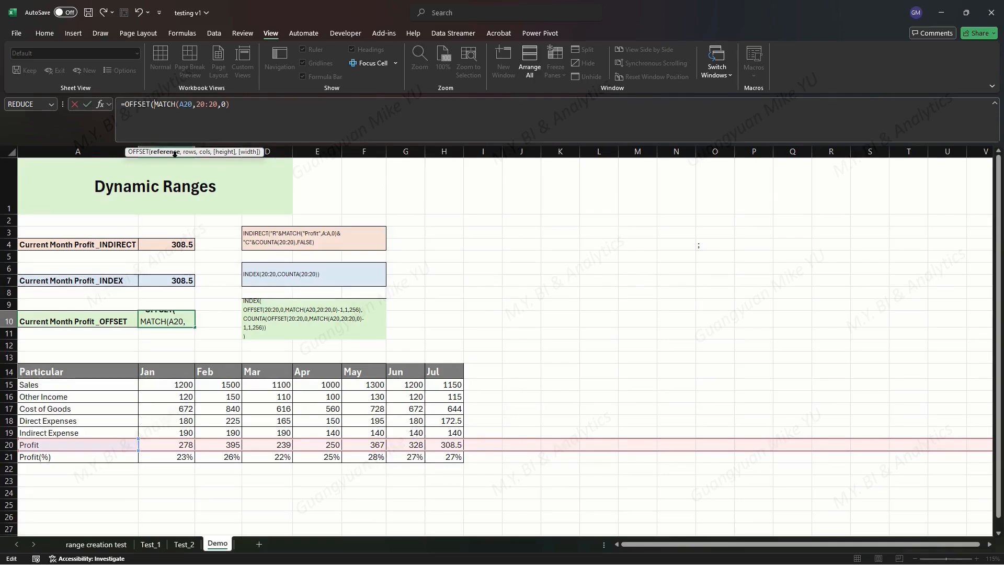
pyautogui.write('20:20')
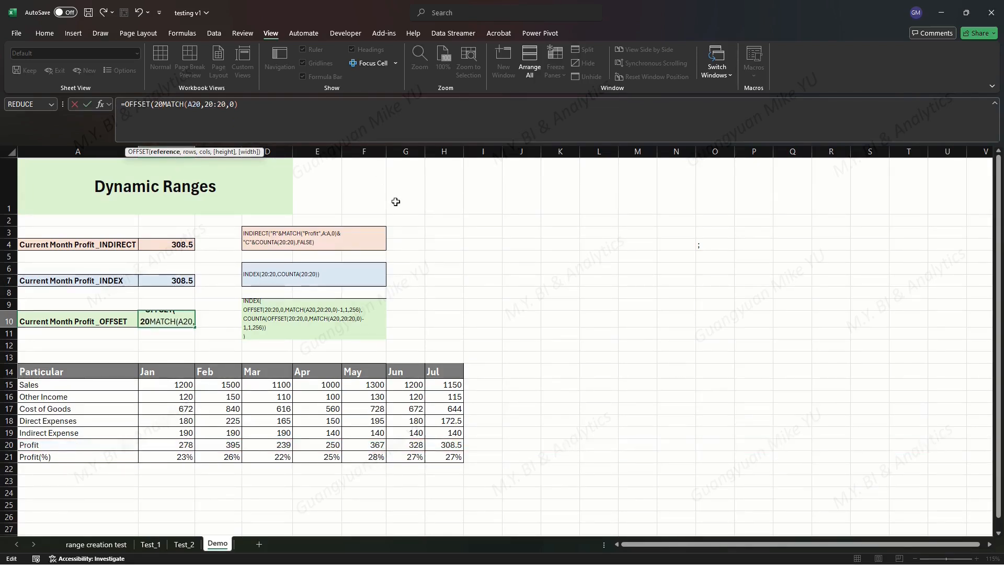
pyautogui.write(',')
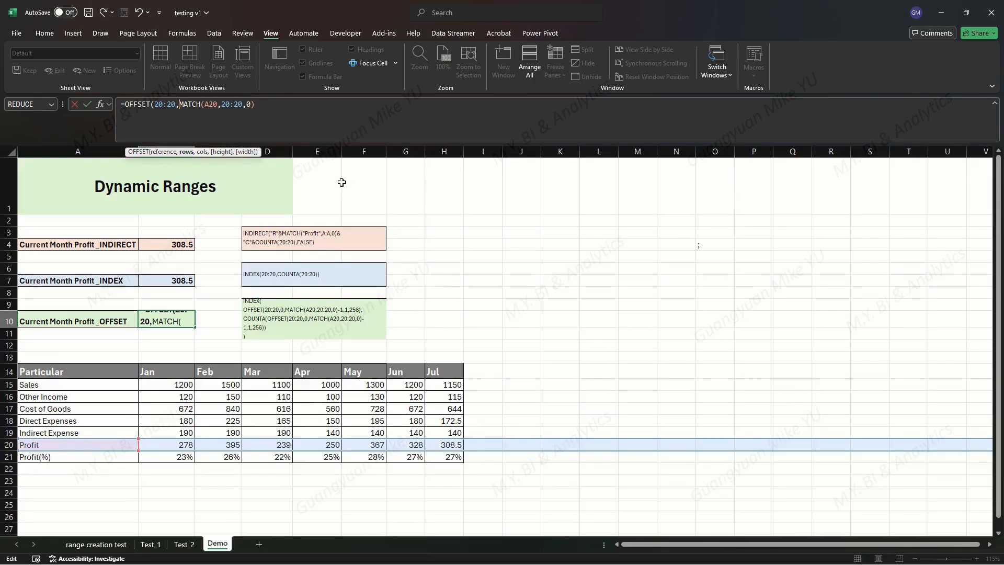
pyautogui.write('0,')
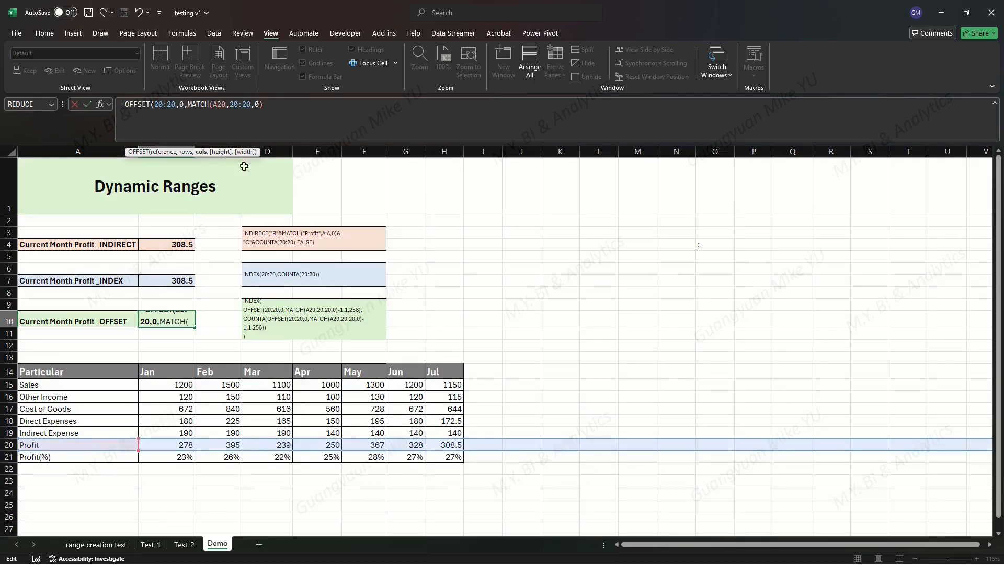
pyautogui.click(267, 104)
pyautogui.write(',')
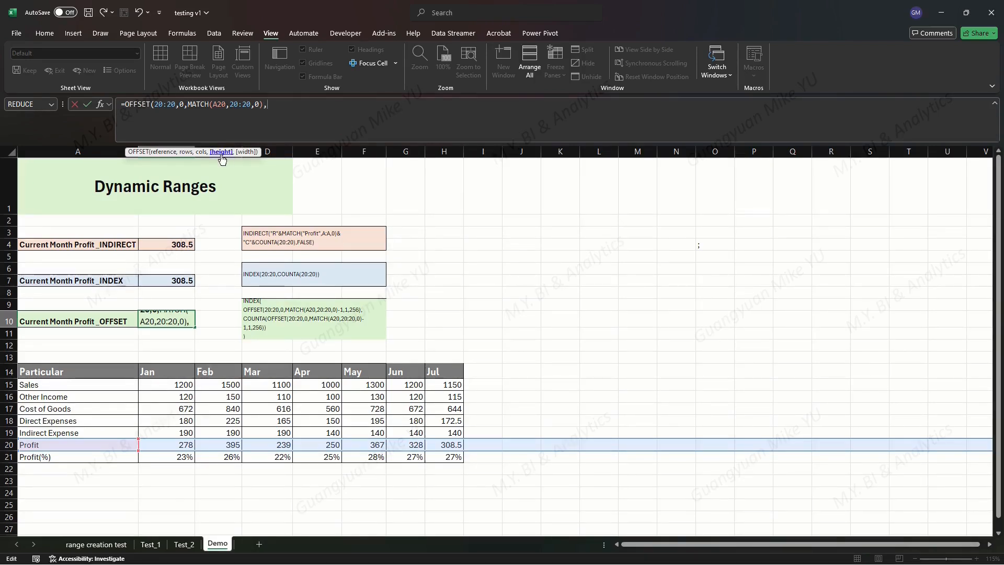
pyautogui.write('1,256)')
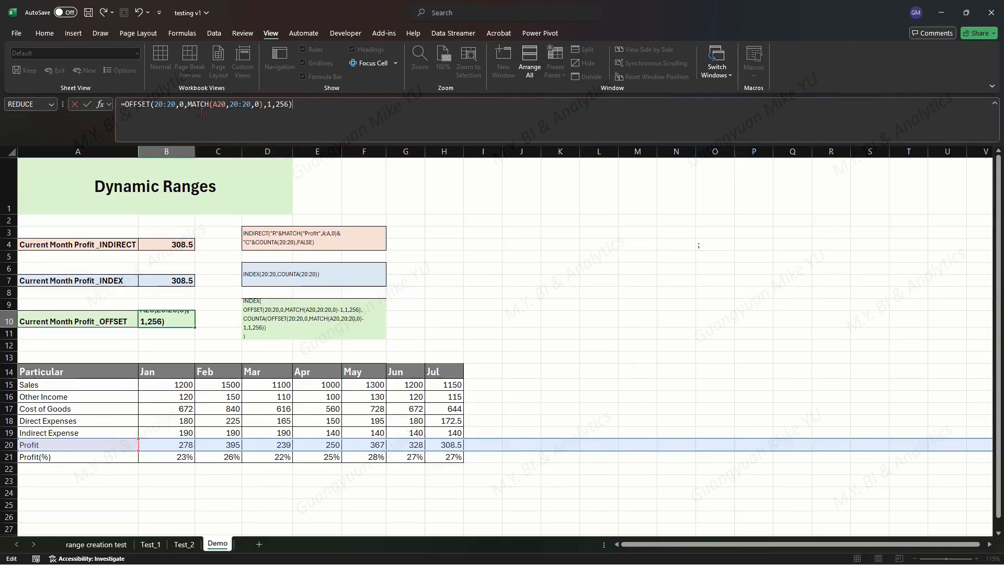
pyautogui.click(264, 105)
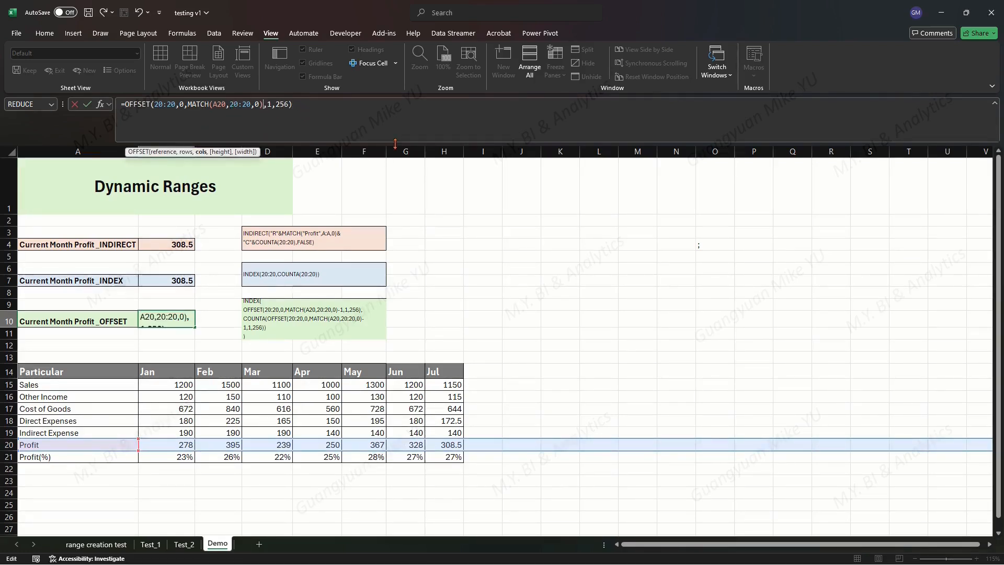
pyautogui.write('-1')
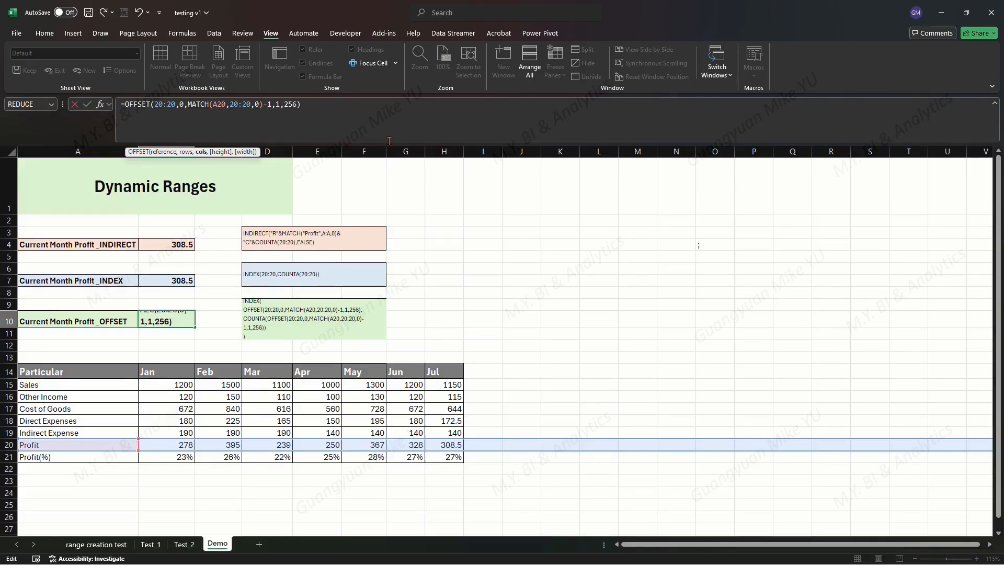
# Copy the whole OFFSET expression in B10's formula and make it the array argument of a surrounding INDEX function
pyautogui.moveTo(353, 105); pyautogui.dragTo(125, 69)
pyautogui.hotkey('ctrl', 'c')
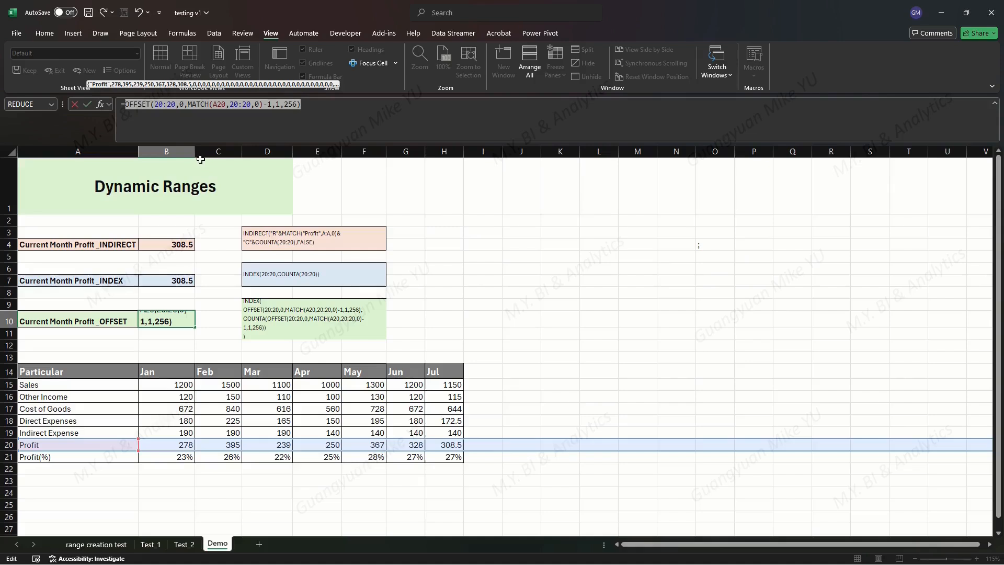
pyautogui.click(124, 104)
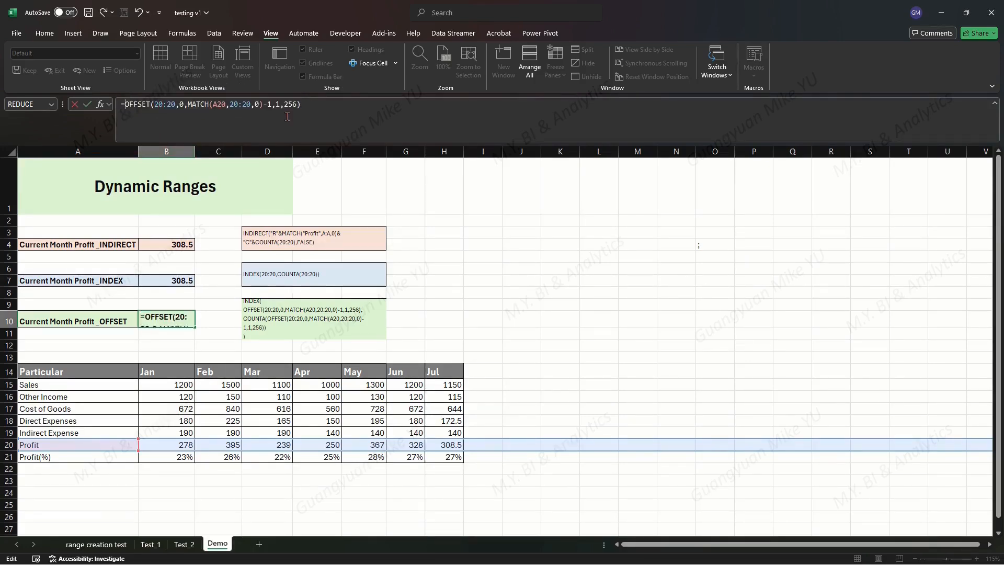
pyautogui.write('INDEX(')
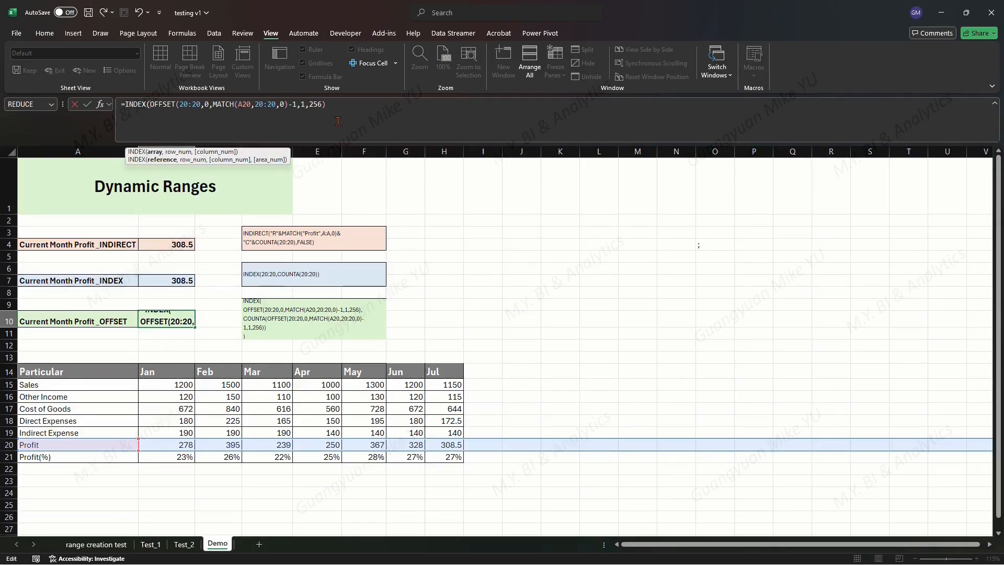
pyautogui.click(334, 105)
pyautogui.write(',')
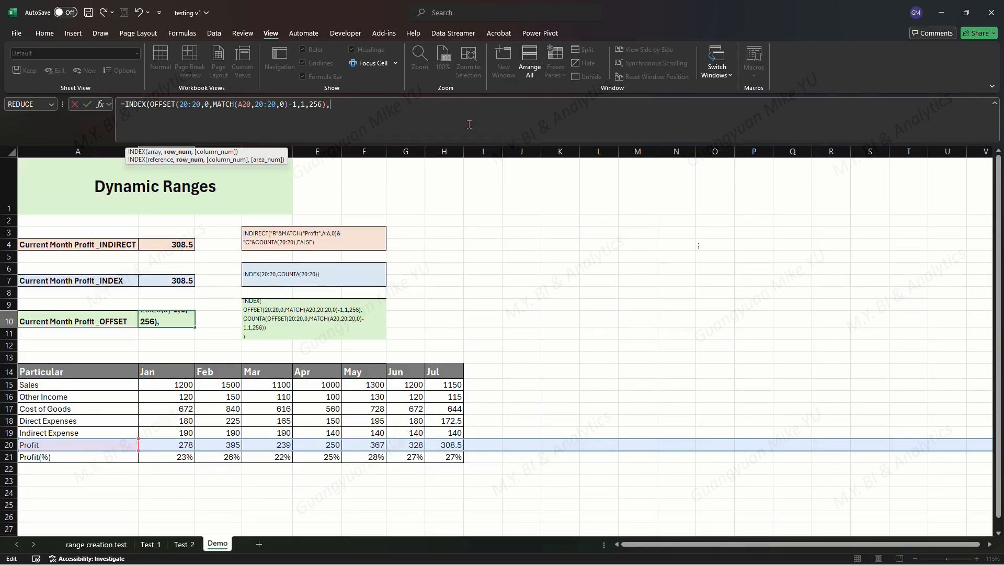
# Complete the INDEX in B10 with a COUNTA of the copied OFFSET expression as its position argument, and enter the formula
pyautogui.write('COUNT')
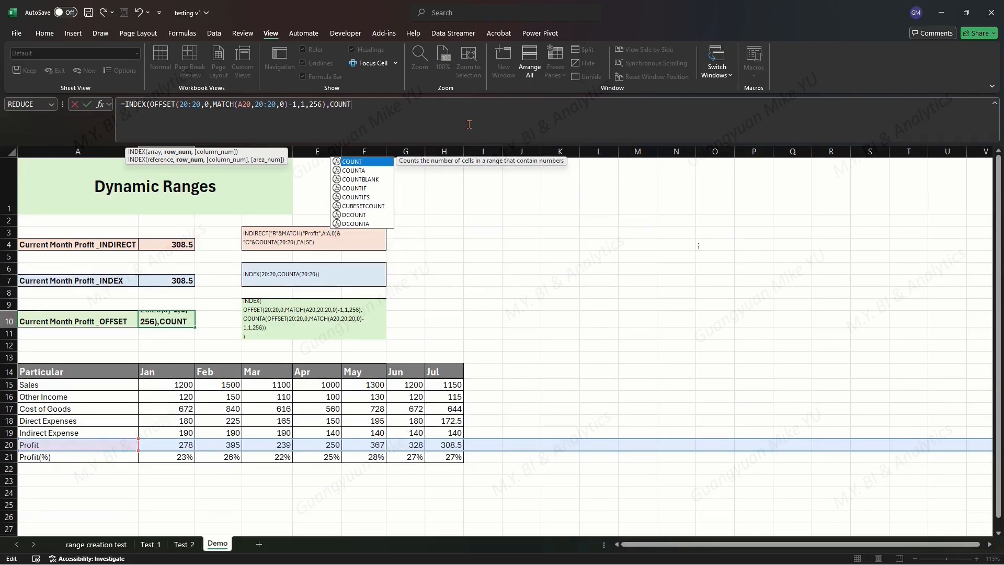
pyautogui.write('A(')
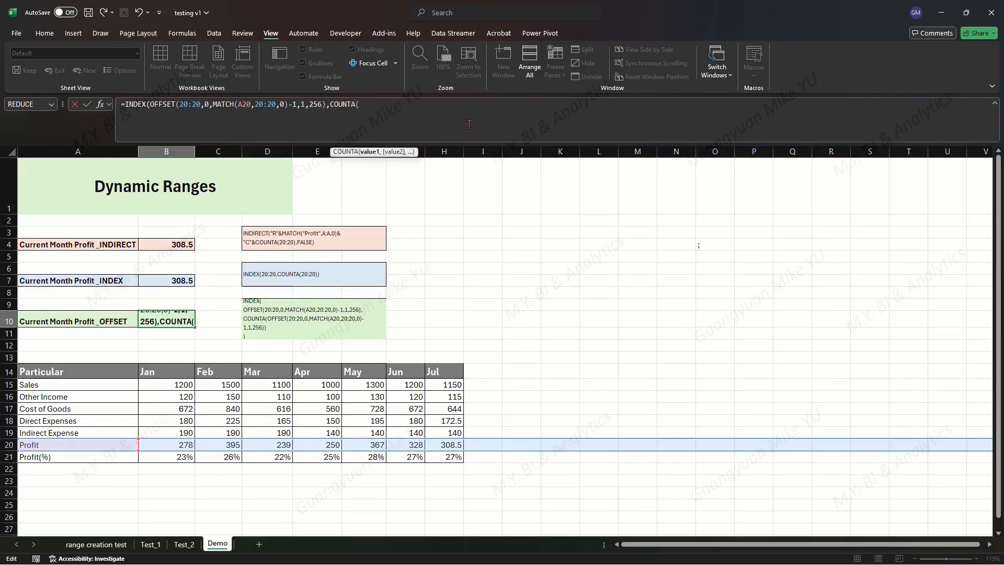
pyautogui.hotkey('ctrl', 'v')
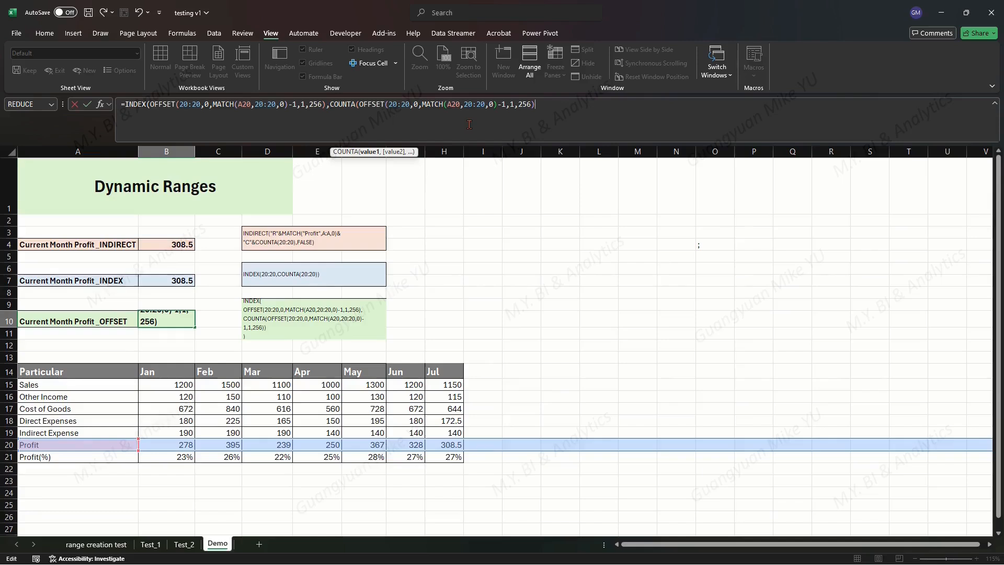
pyautogui.write('))')
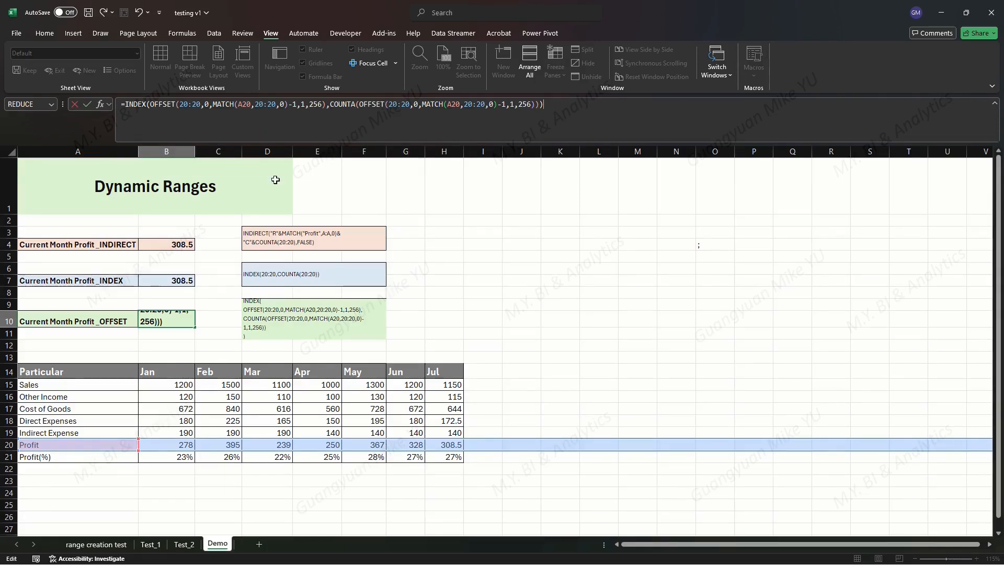
pyautogui.click(87, 104)
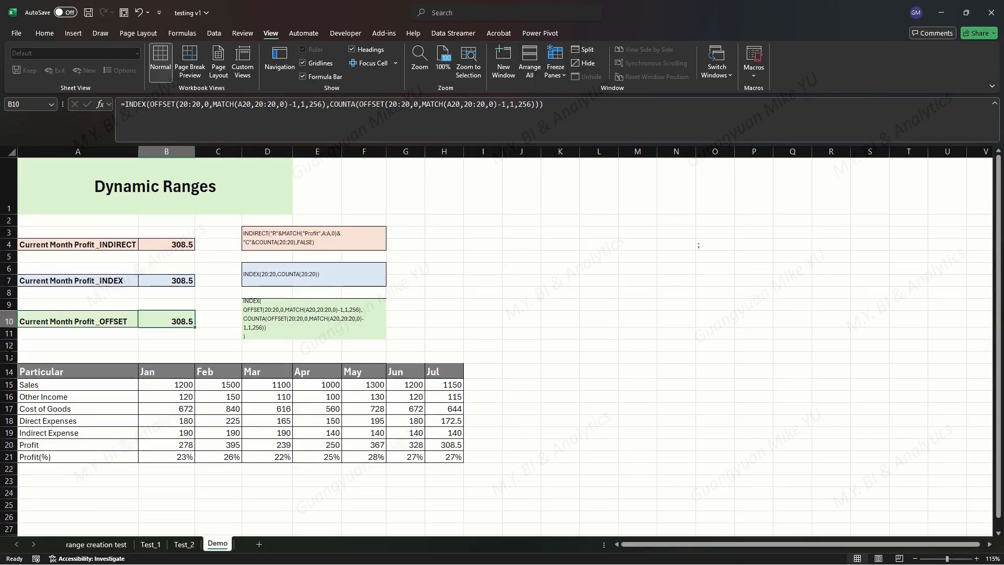
# Insert a blank row at row 13 and a blank column before column A to test all three profit formulas
pyautogui.click(12, 357)
pyautogui.rightClick(12, 359)
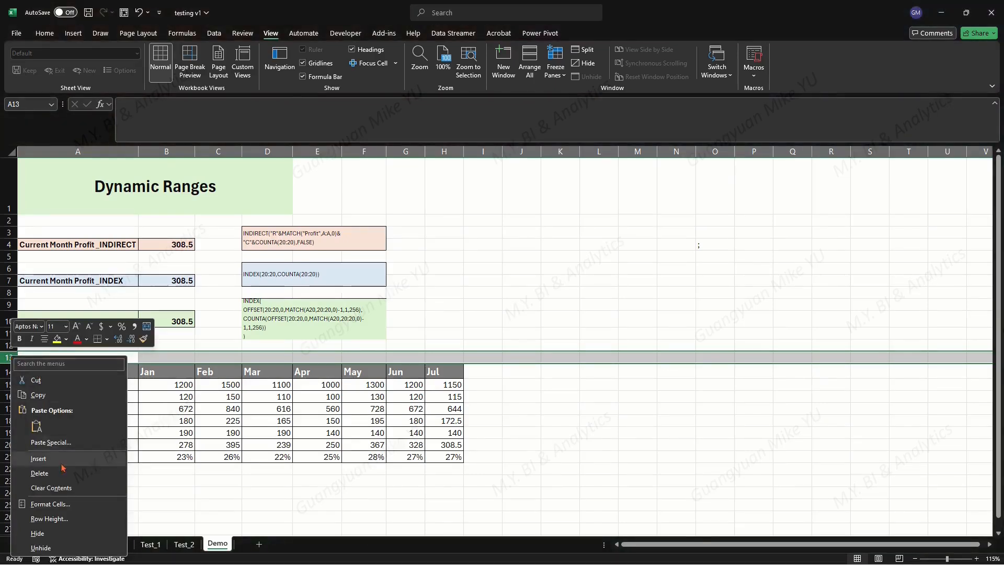
pyautogui.click(42, 458)
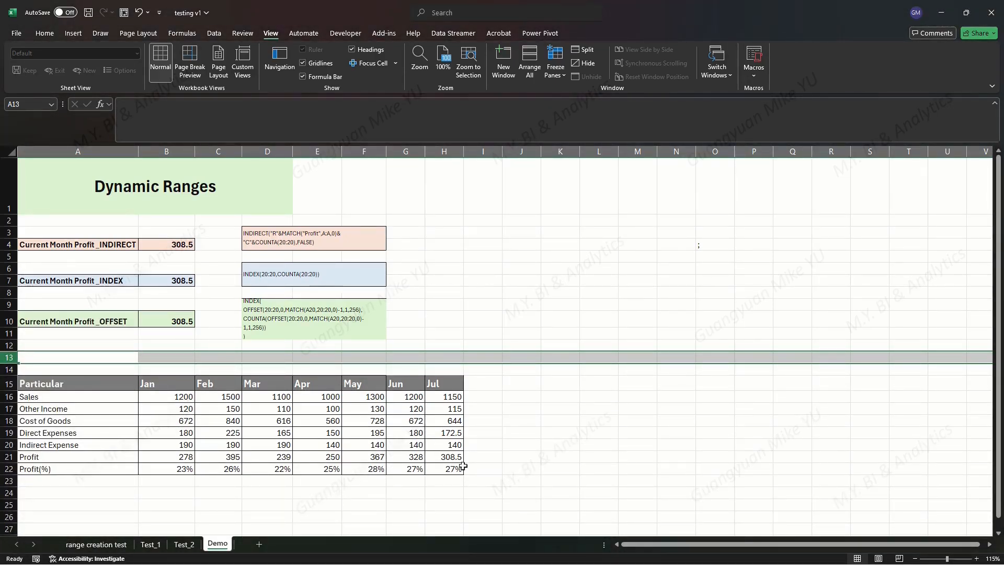
pyautogui.click(56, 151)
pyautogui.rightClick(56, 151)
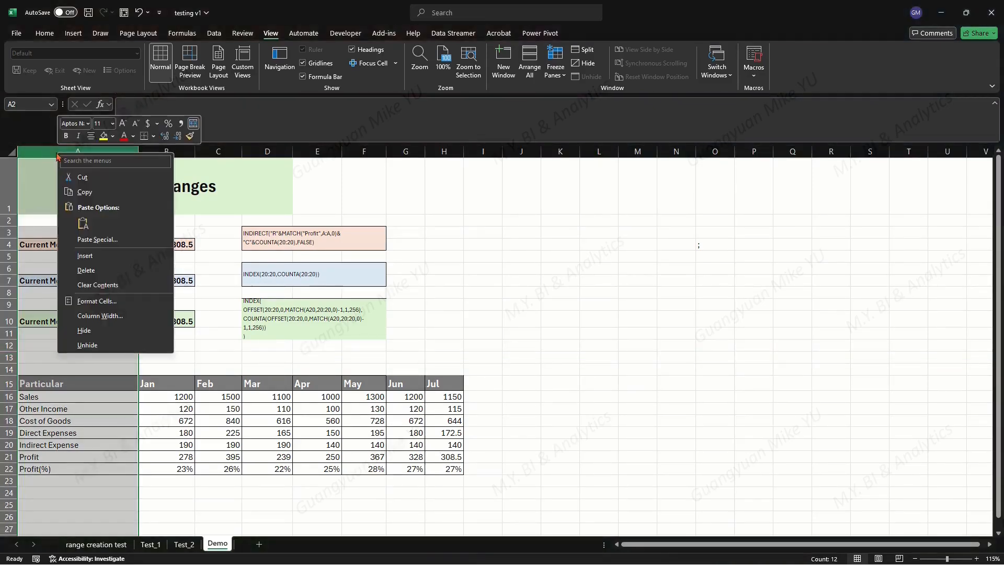
pyautogui.click(84, 255)
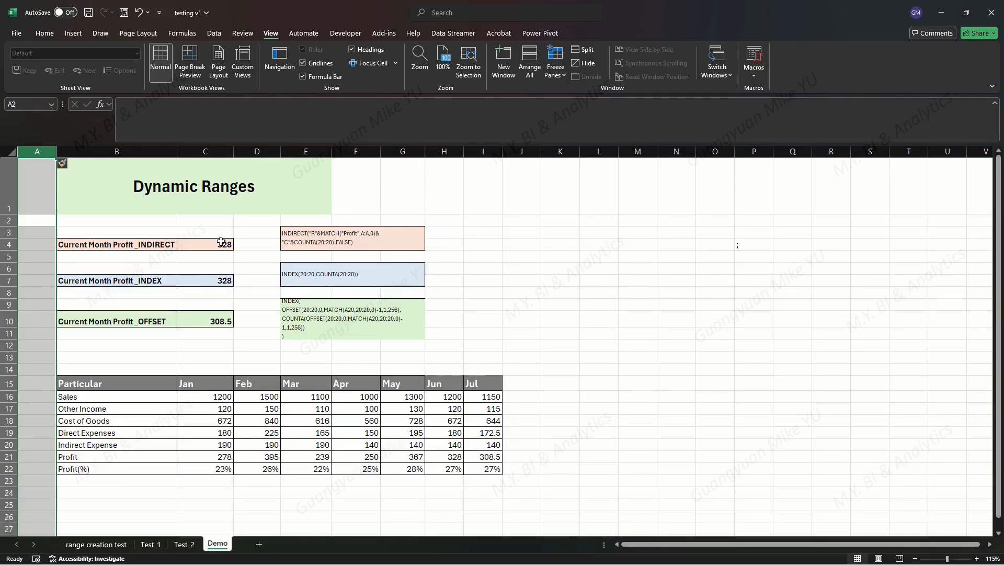
# Undo the test column and row insertions, and review the OFFSET-based formula in B10
pyautogui.click(139, 13)
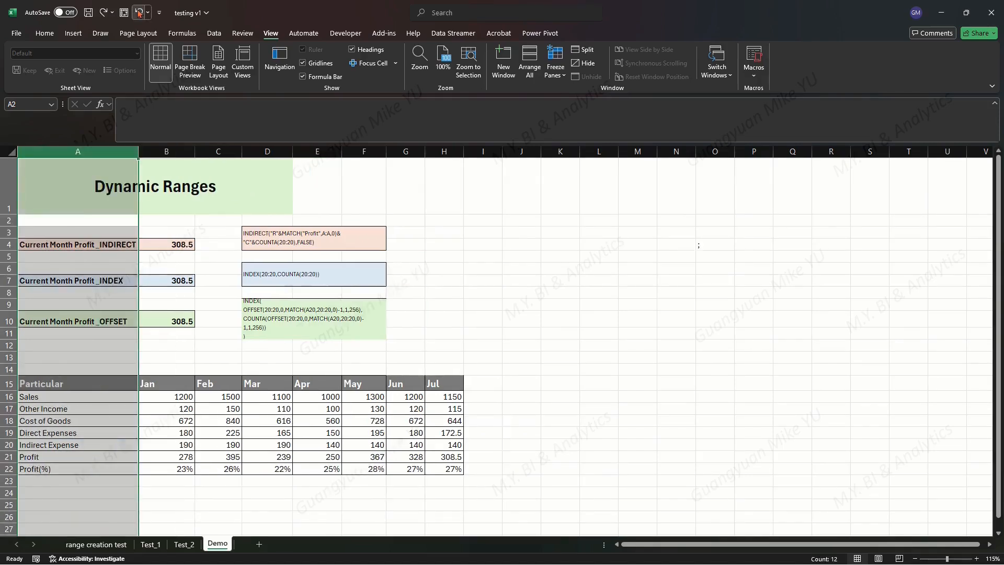
pyautogui.click(140, 13)
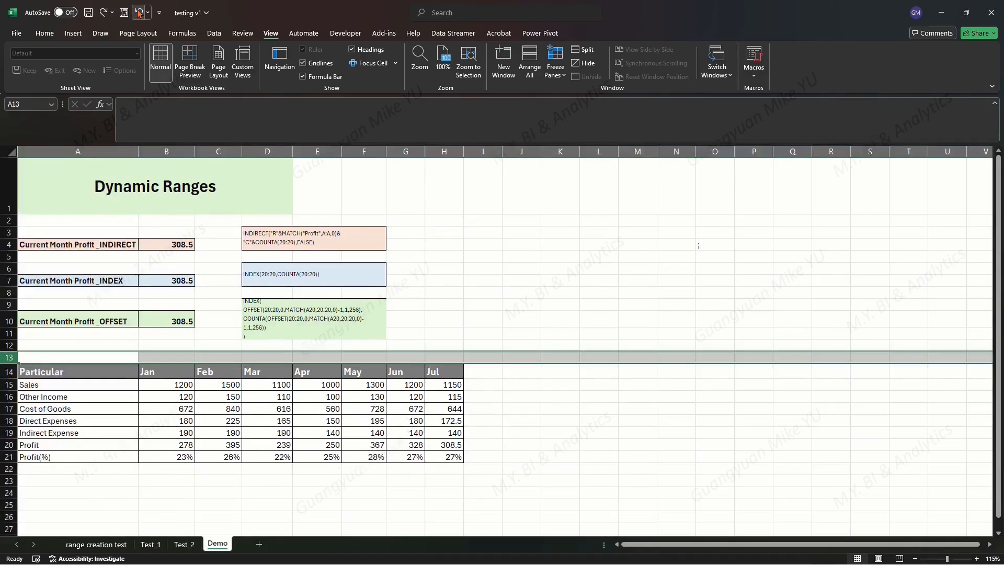
pyautogui.click(466, 268)
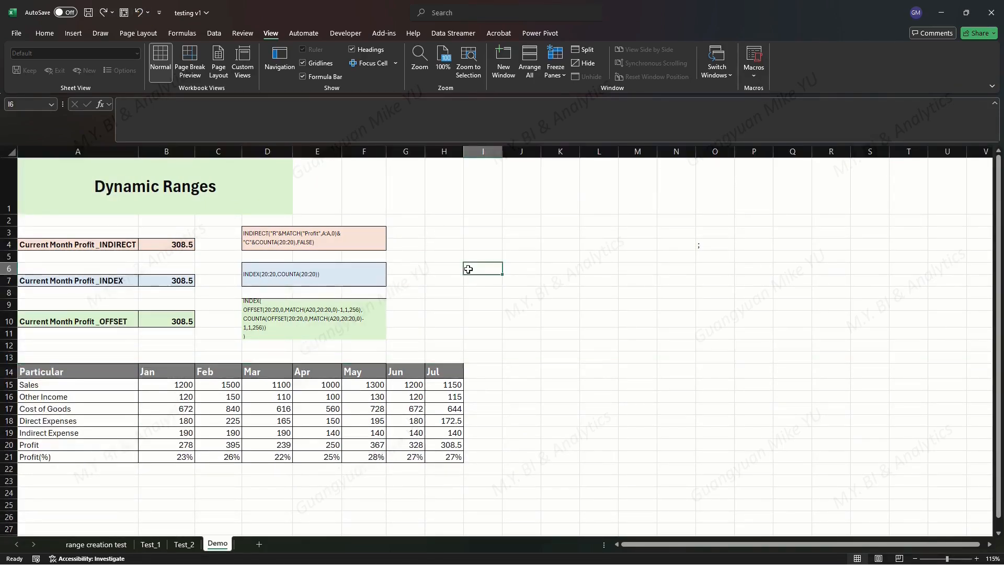
pyautogui.click(173, 321)
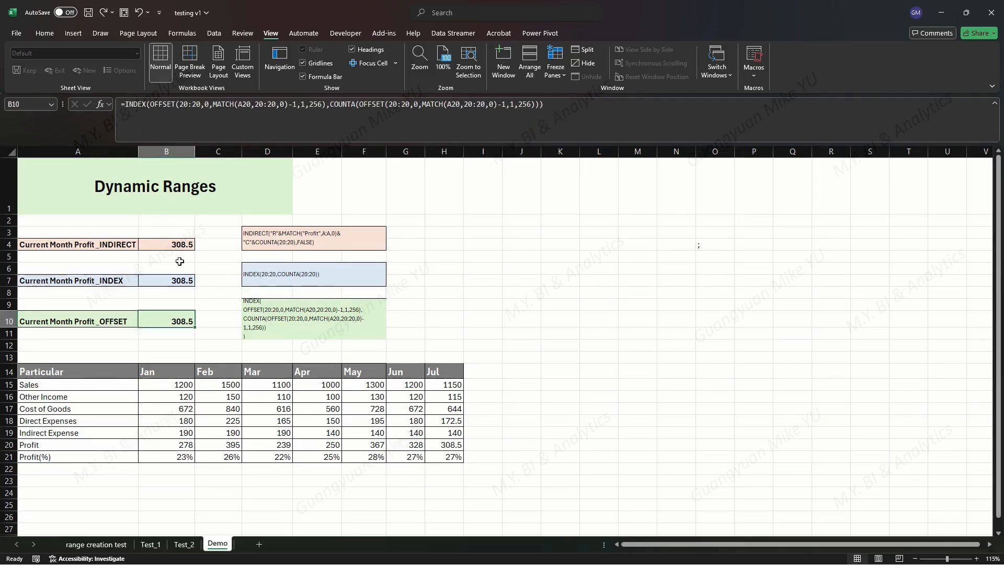
pyautogui.click(604, 329)
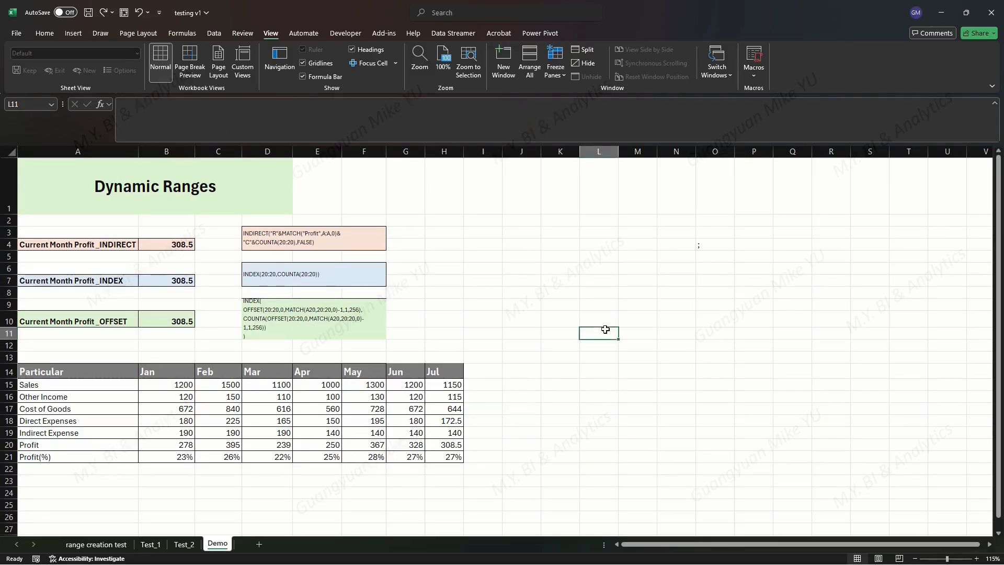